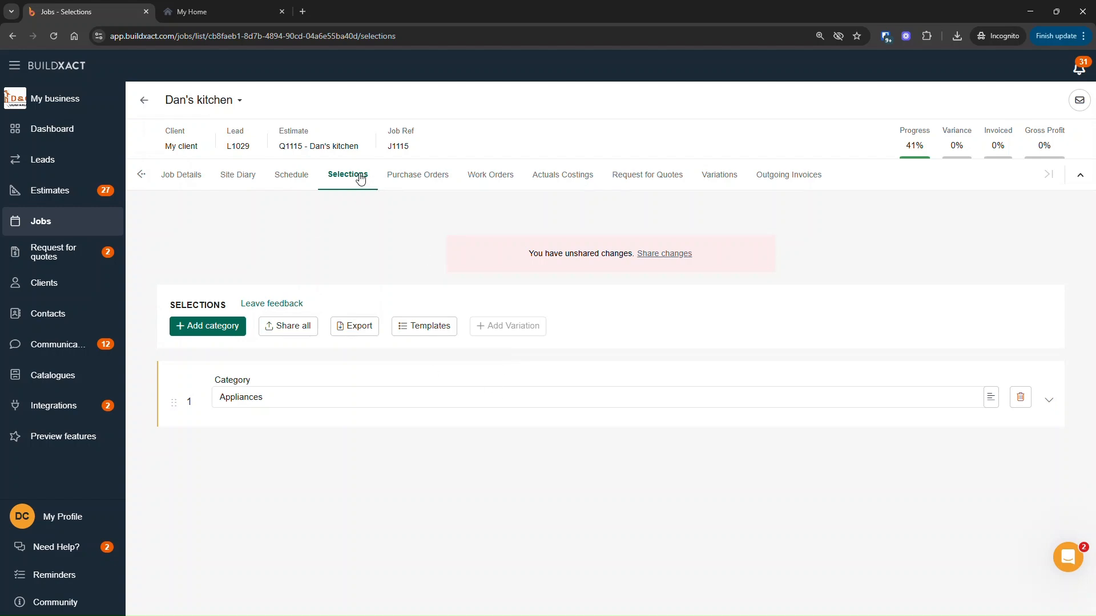
# - Add a new option to the Cooktop Allowance item in the Appliances category
pyautogui.click(1051, 406)
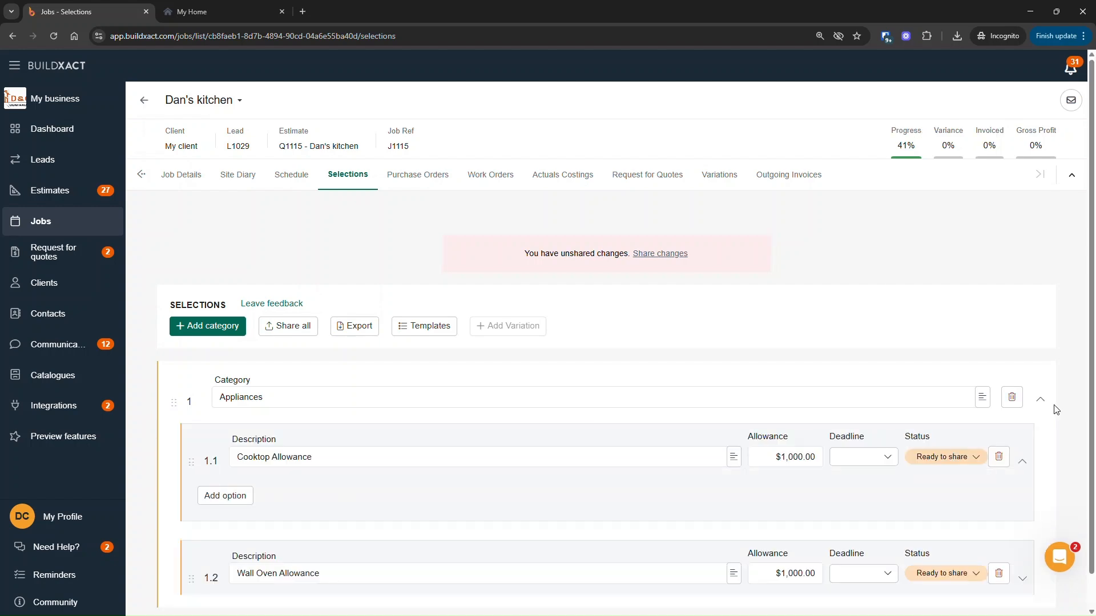
pyautogui.scroll(-2, 1033, 487)
pyautogui.click(1025, 379)
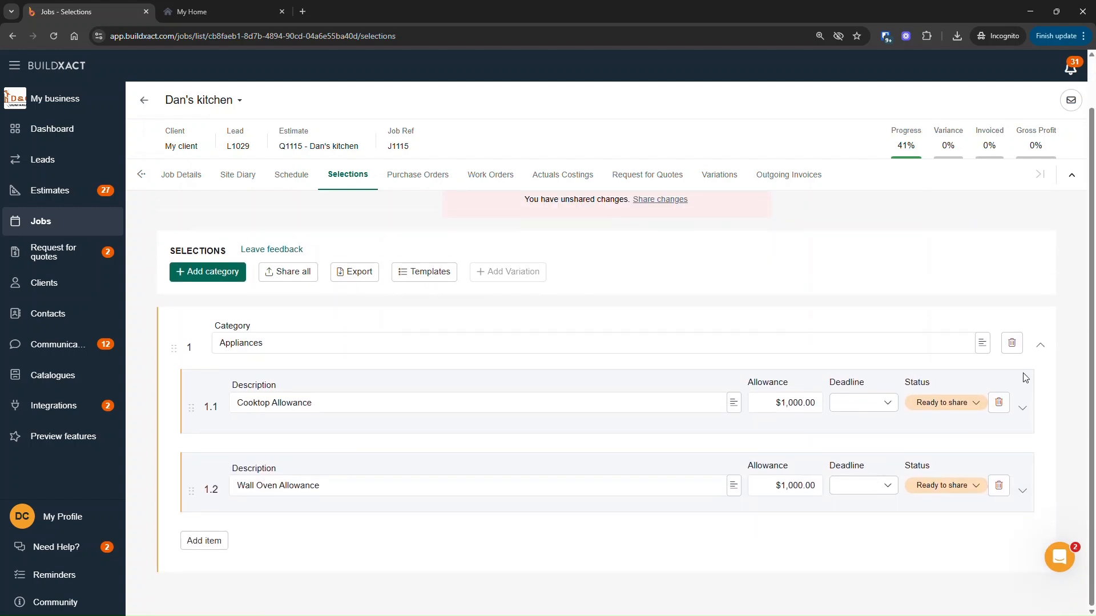
pyautogui.click(1022, 406)
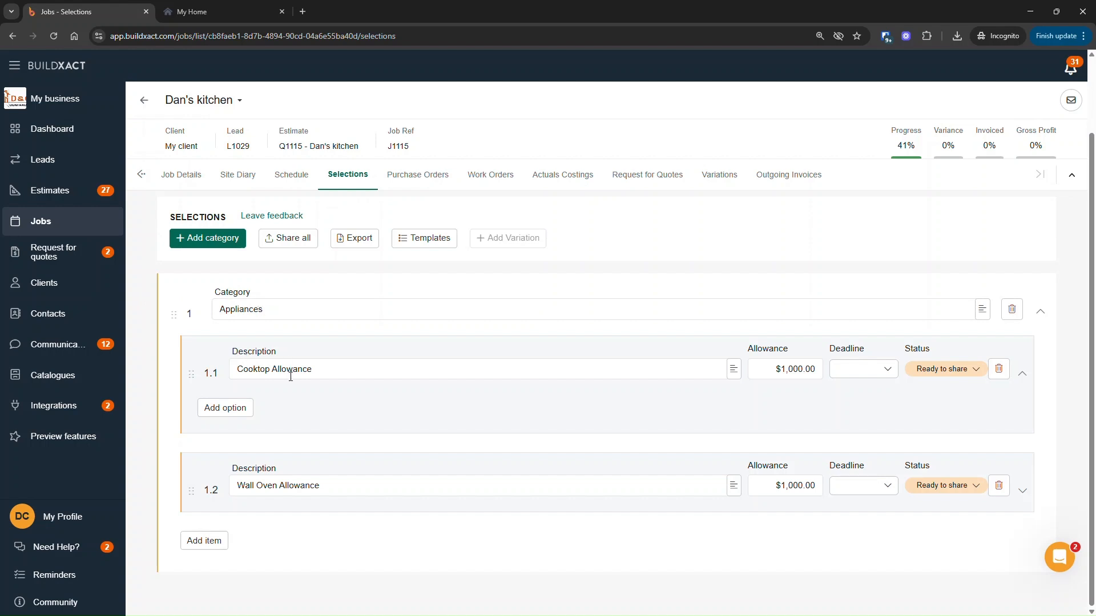
pyautogui.doubleClick(277, 307)
pyautogui.moveTo(236, 369); pyautogui.dragTo(313, 365)
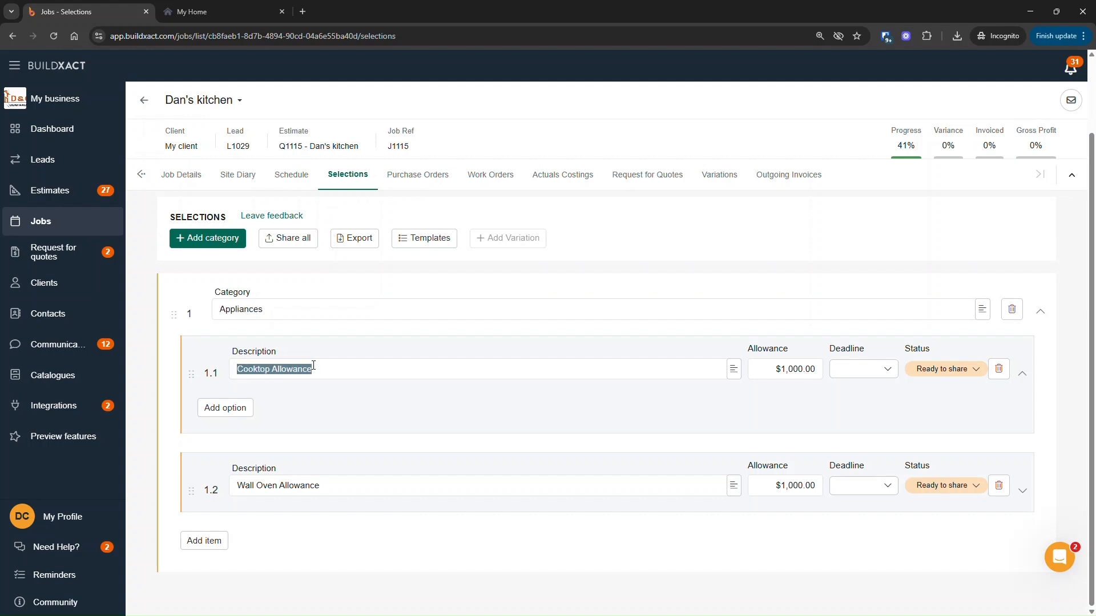
pyautogui.click(229, 415)
pyautogui.click(228, 415)
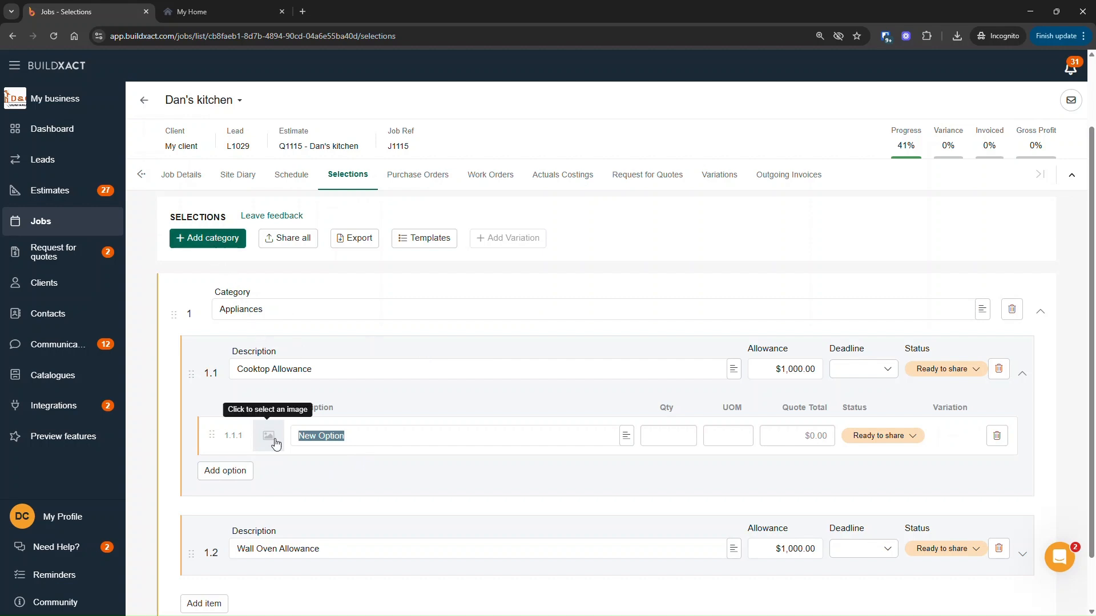
# - Review the appliance allowance lines in the estimate costings and return to the job's selections
pyautogui.click(143, 175)
pyautogui.click(143, 177)
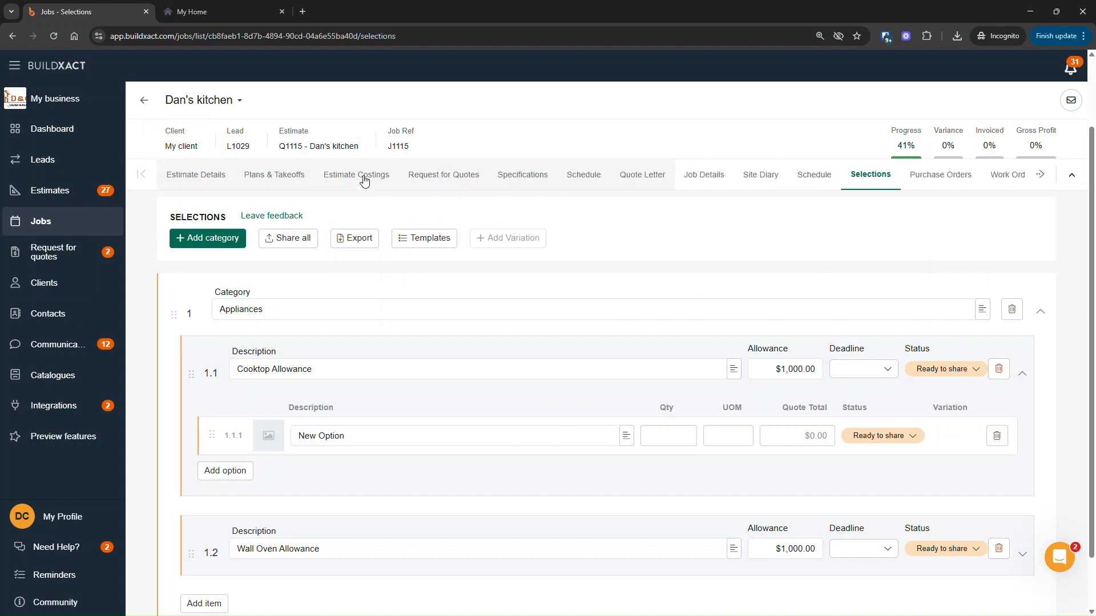
pyautogui.click(363, 176)
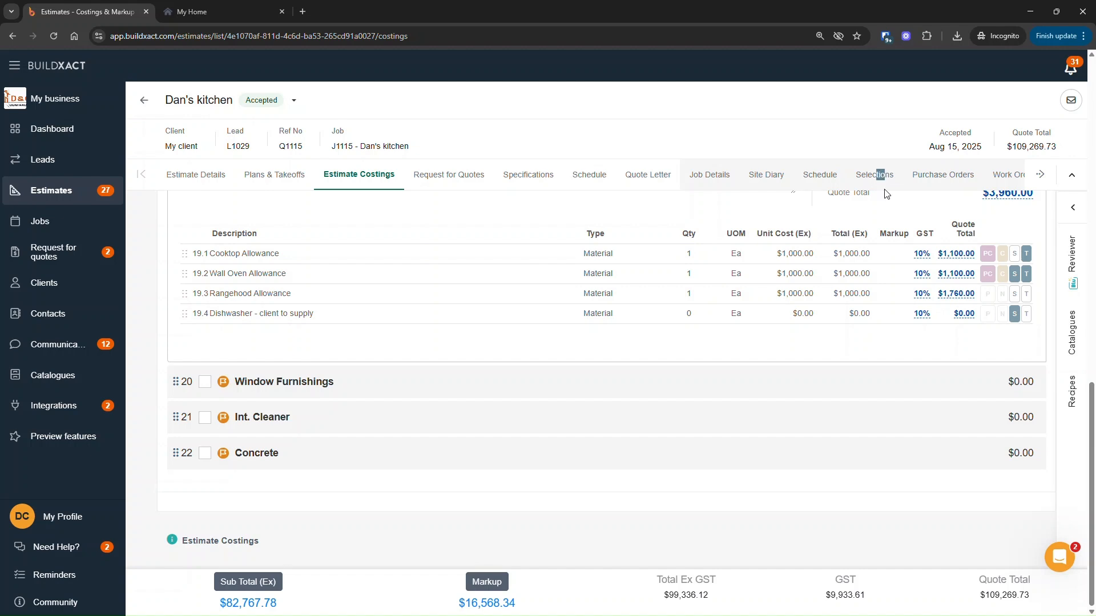
pyautogui.click(880, 177)
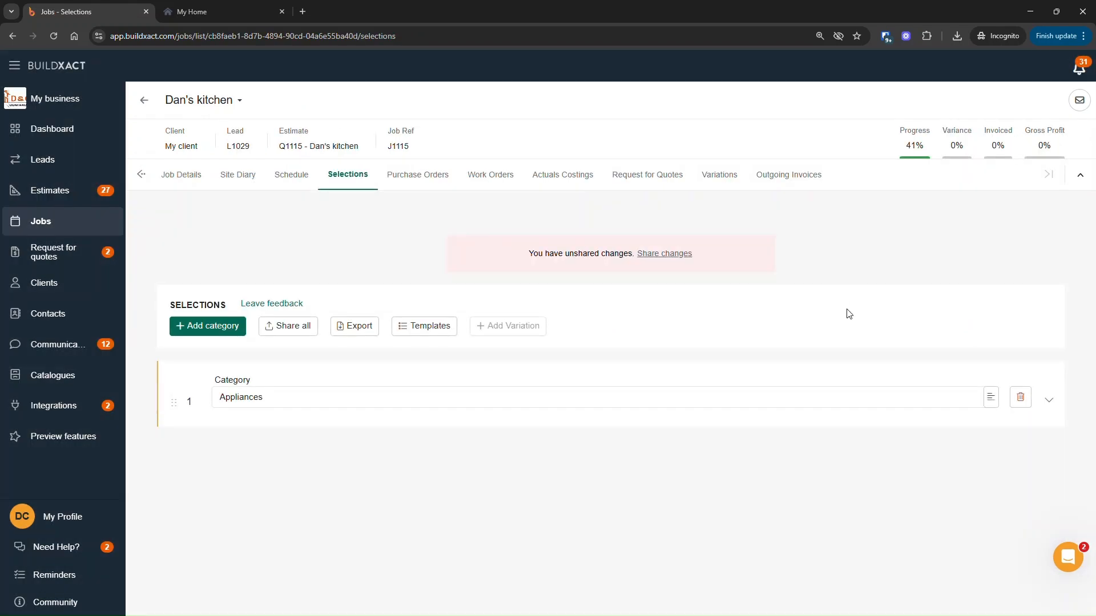
# - Name the first option under the Cooktop Allowance "Cooktop 1"
pyautogui.click(1048, 400)
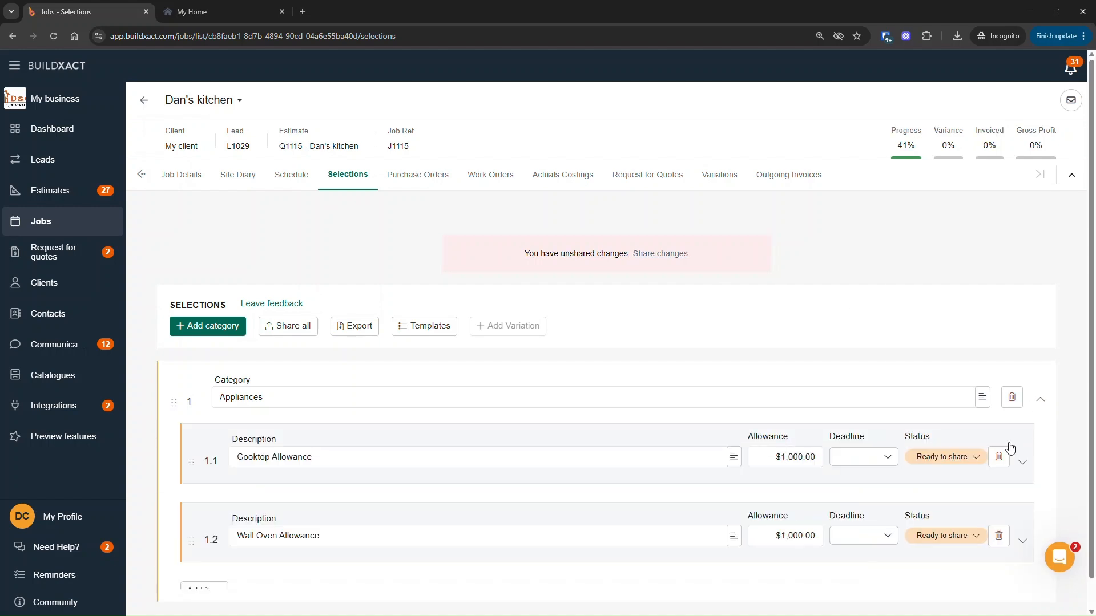
pyautogui.click(1022, 462)
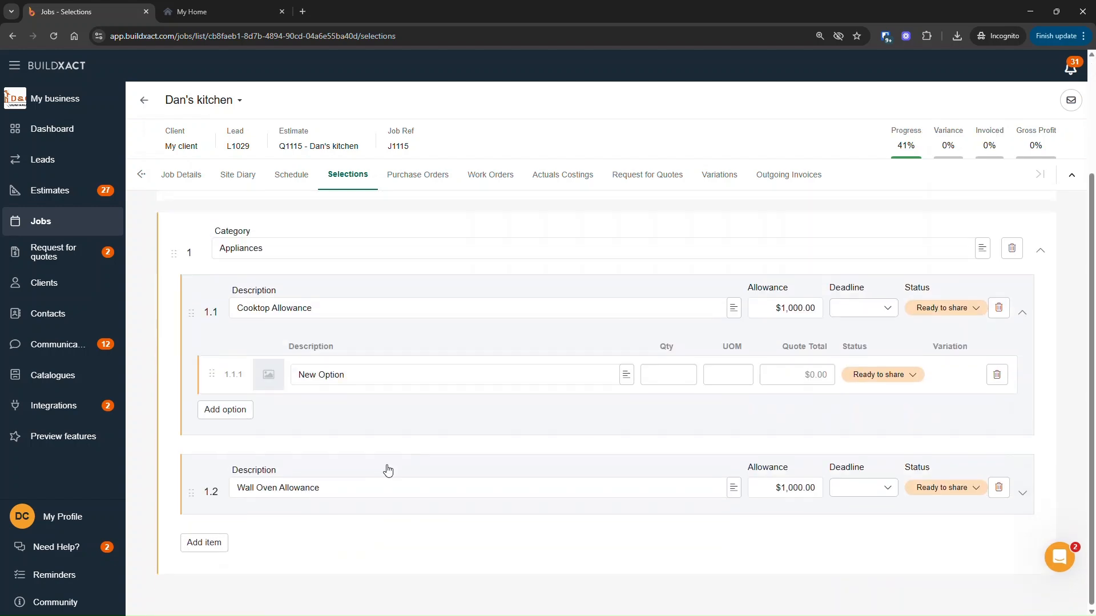
pyautogui.click(355, 373)
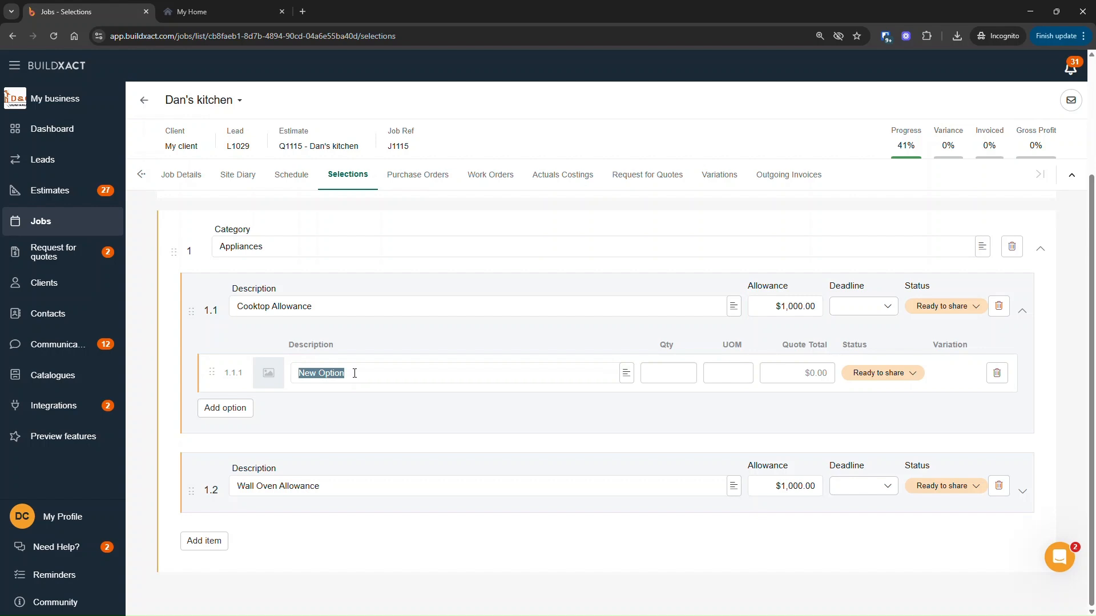
pyautogui.write('cooktop')
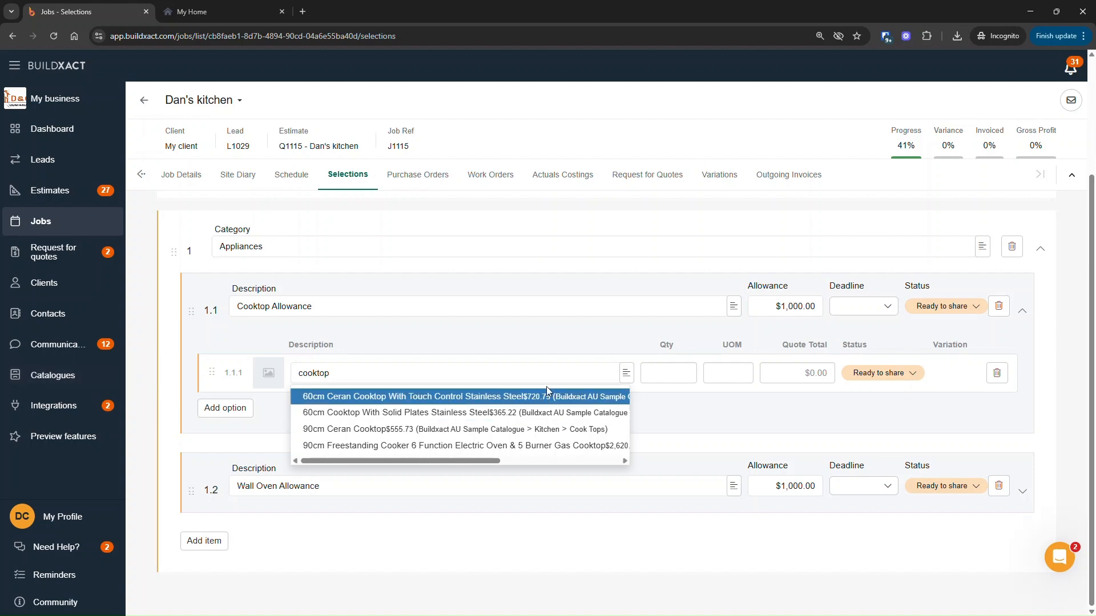
pyautogui.click(665, 413)
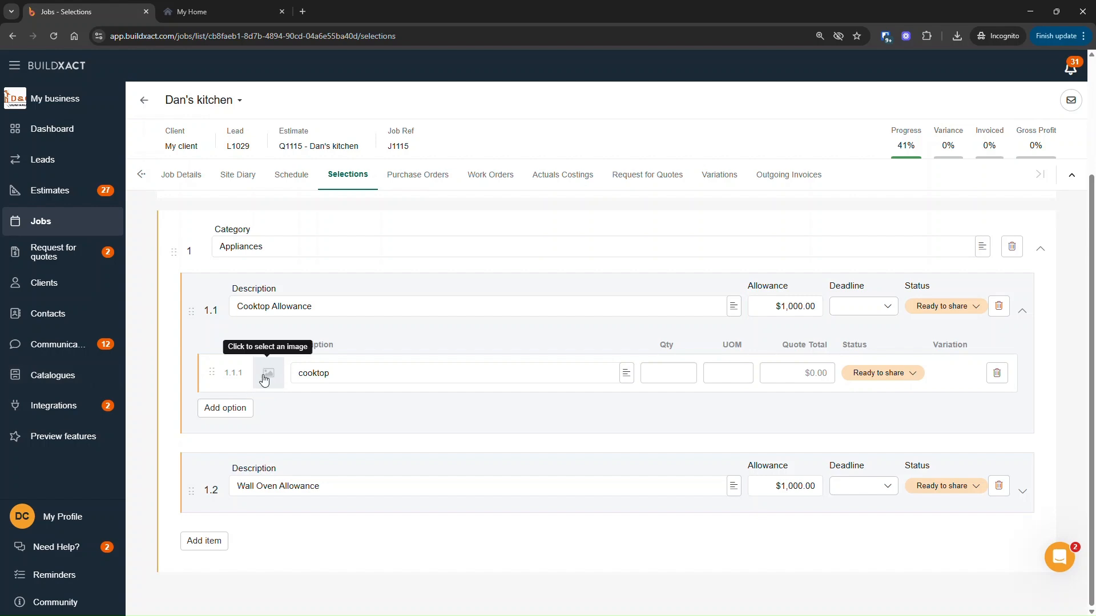
pyautogui.click(420, 369)
pyautogui.write('Cooktop')
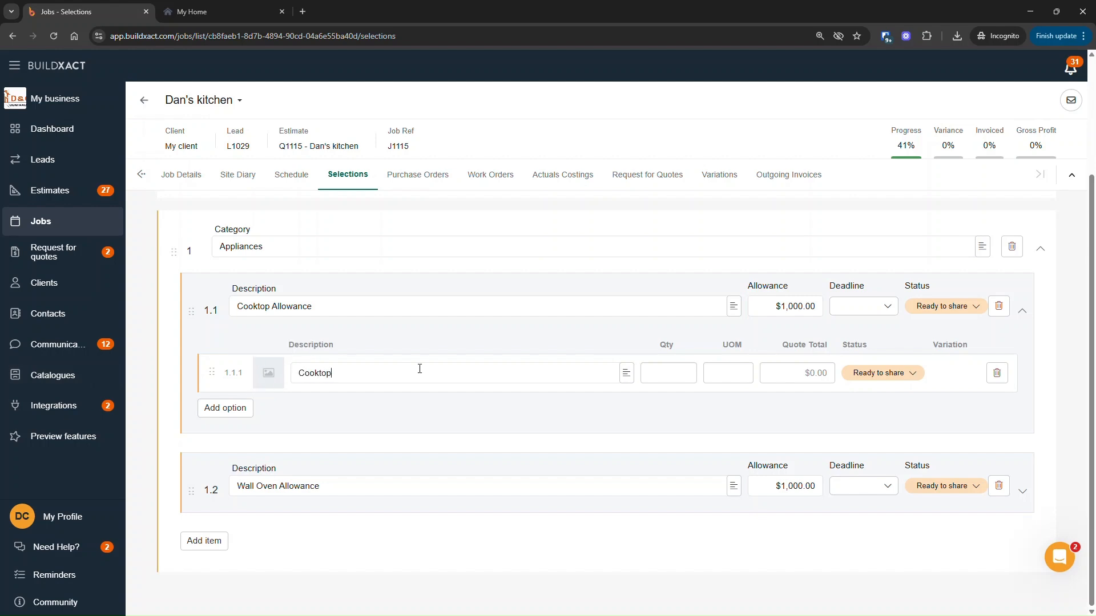
pyautogui.write(' 1')
# - Give the Cooktop 1 option a quantity of 1, unit of measure ea and quote total of $1,200
pyautogui.click(668, 373)
pyautogui.write('1')
pyautogui.click(722, 373)
pyautogui.write('e')
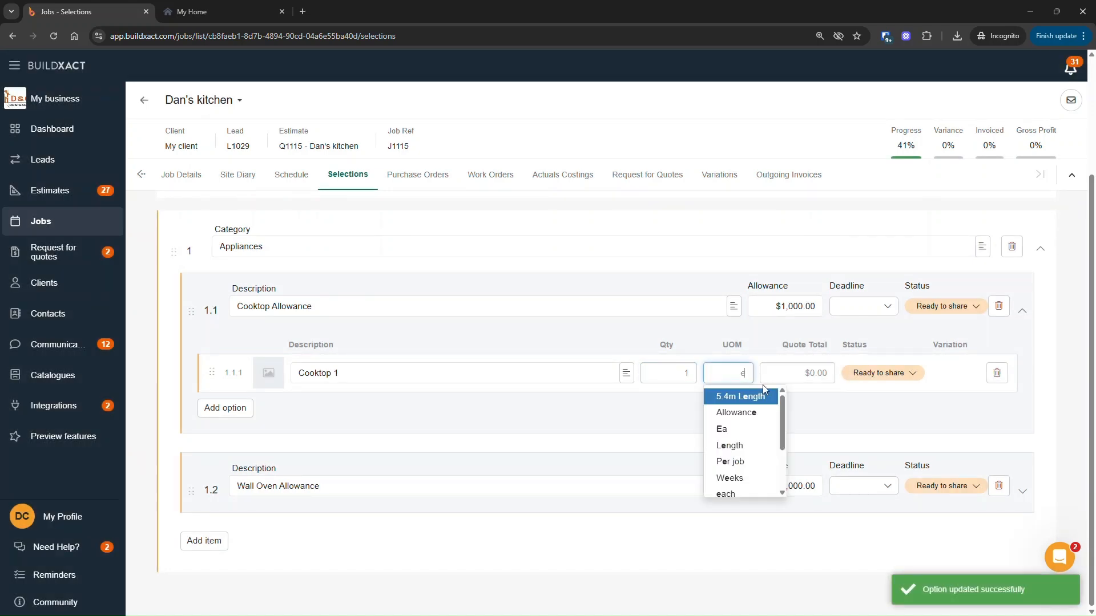
pyautogui.click(810, 375)
pyautogui.click(725, 377)
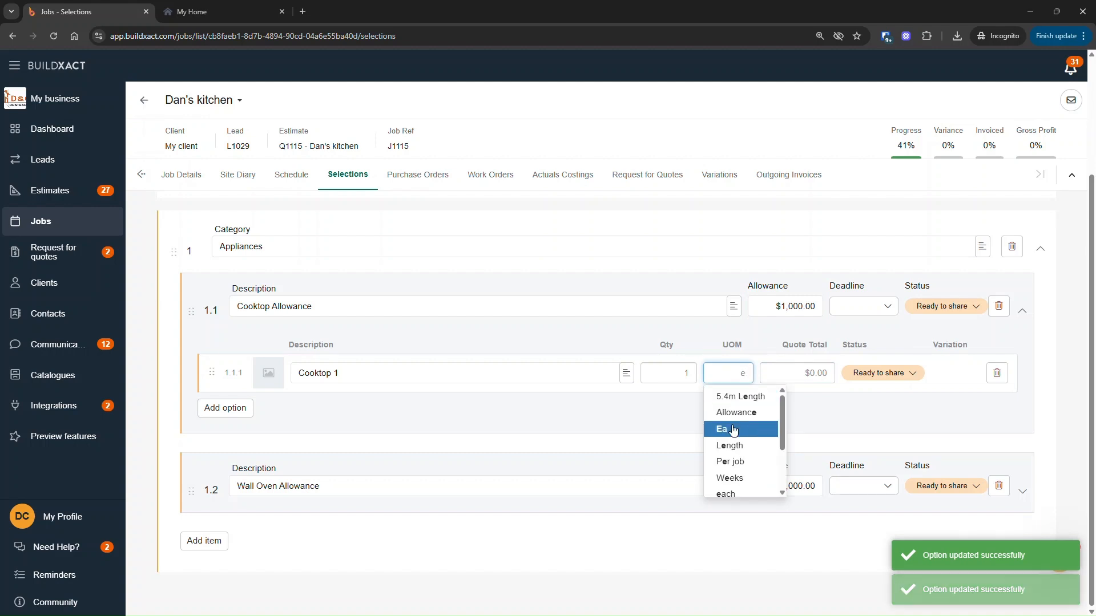
pyautogui.click(734, 429)
pyautogui.press('Tab')
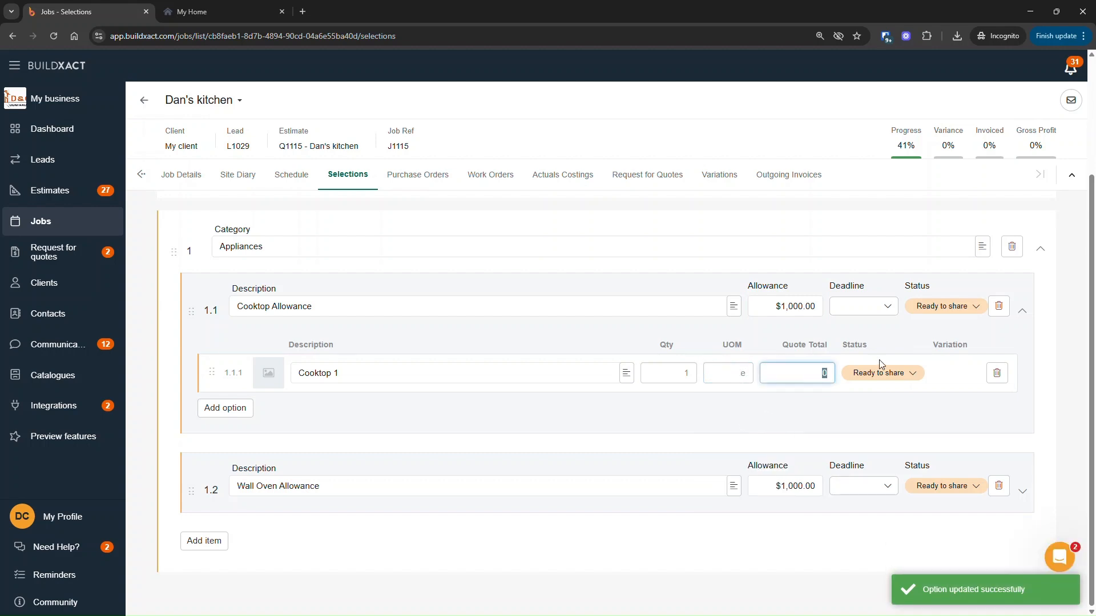
pyautogui.write('1200')
pyautogui.click(769, 400)
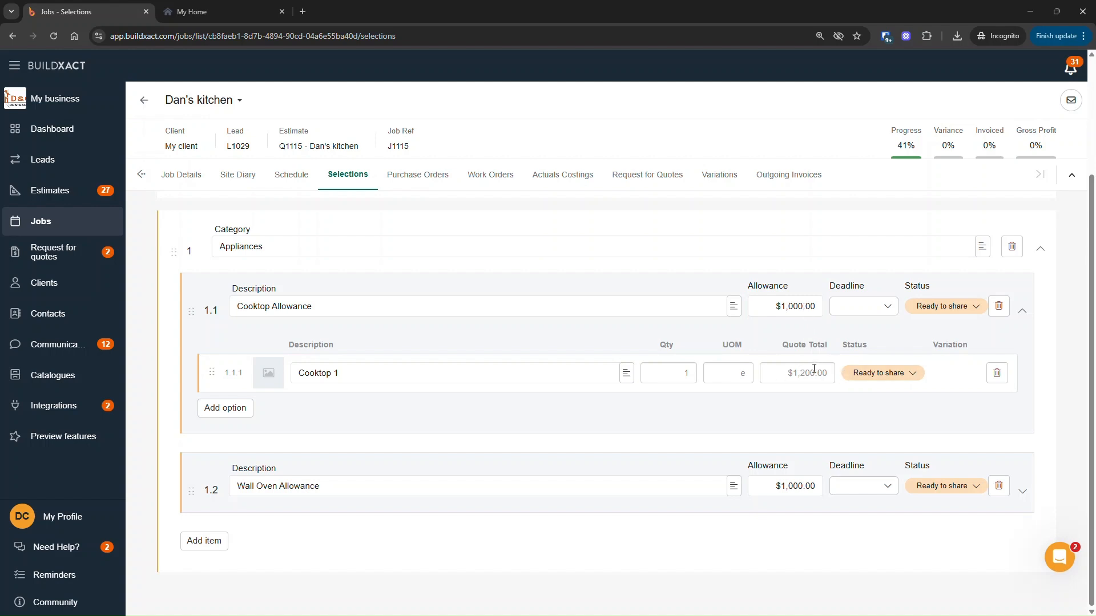
pyautogui.click(752, 374)
pyautogui.write('a')
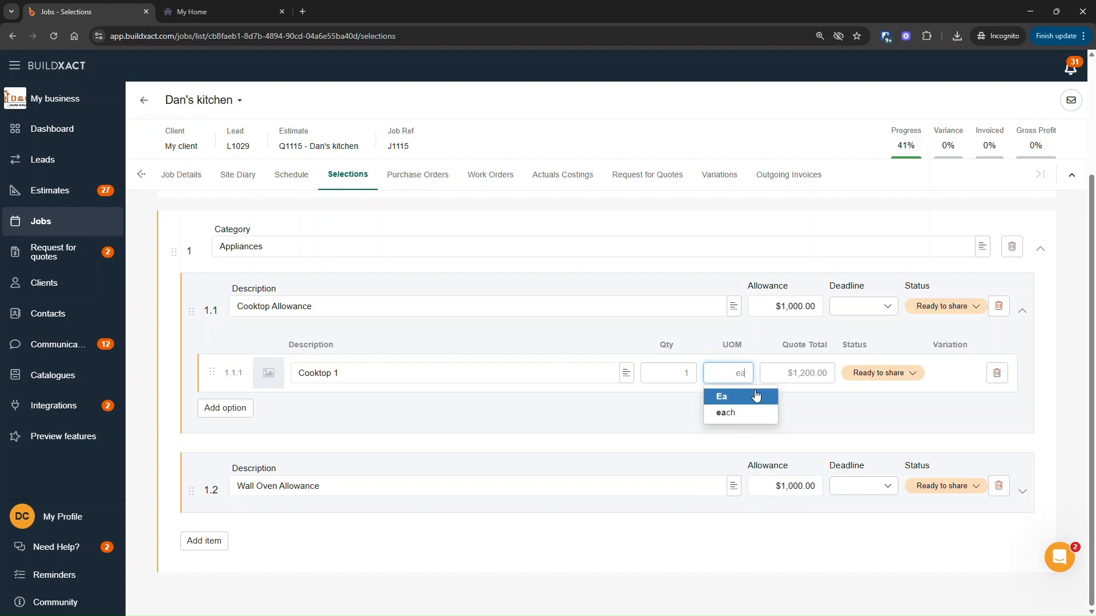
pyautogui.click(748, 398)
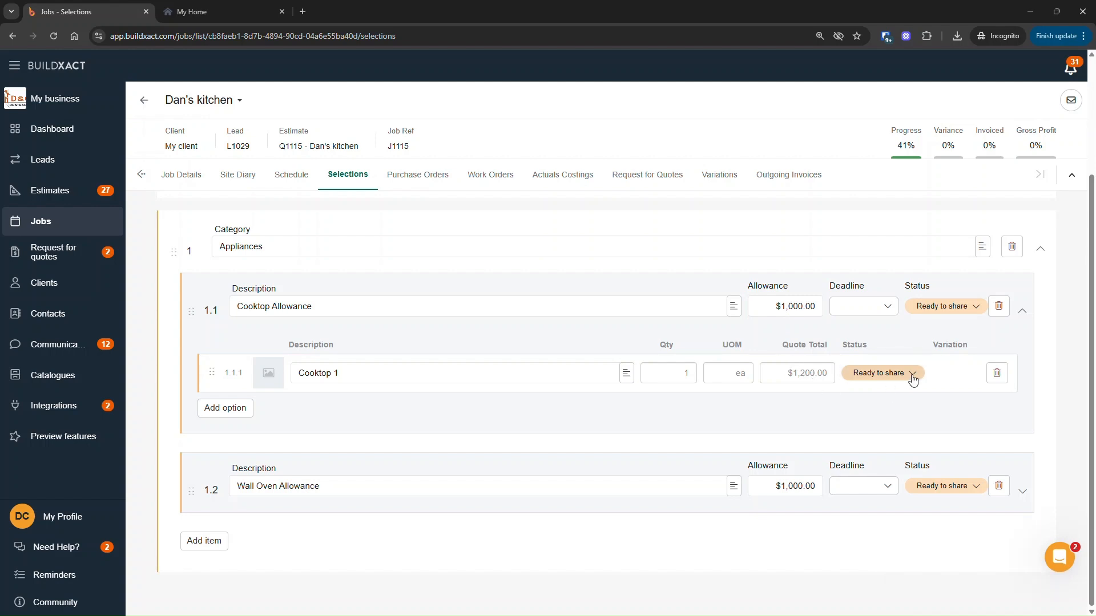
# - Add a second option named "Cooktop 2" to the Cooktop Allowance
pyautogui.click(242, 410)
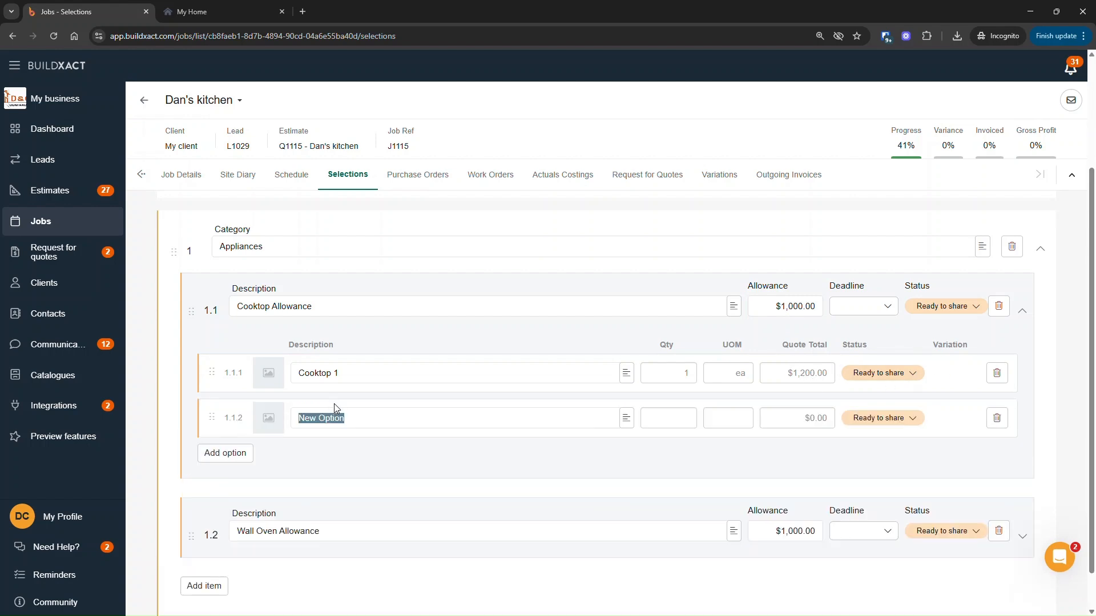
pyautogui.write('Coop')
pyautogui.write('kt')
pyautogui.write('op 2')
pyautogui.click(765, 462)
# - Look at the selection templates and close them without saving one
pyautogui.scroll(1, 782, 445)
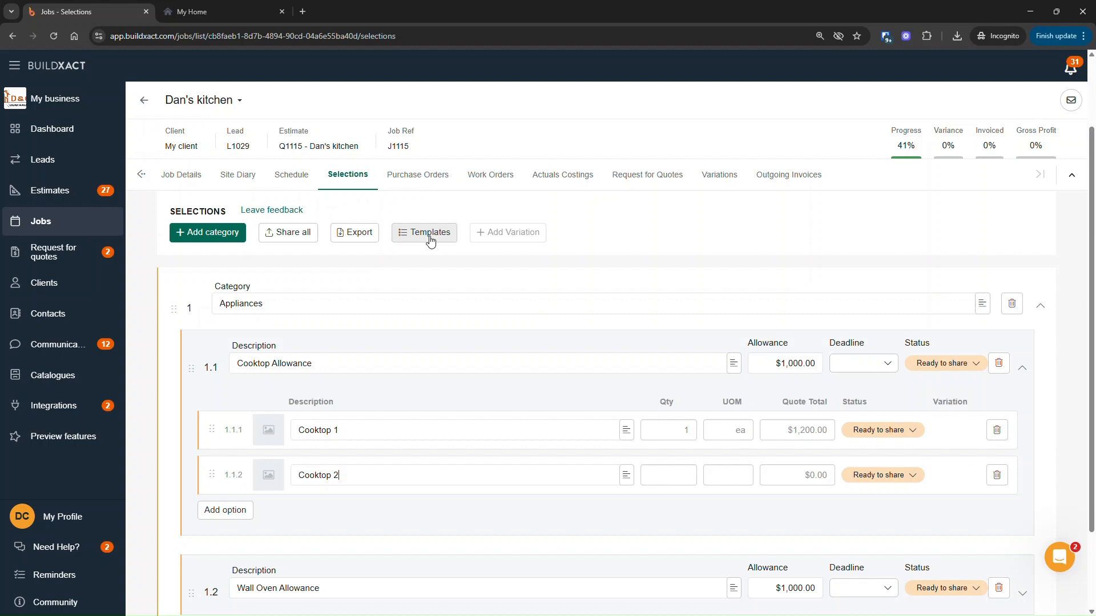
pyautogui.click(430, 239)
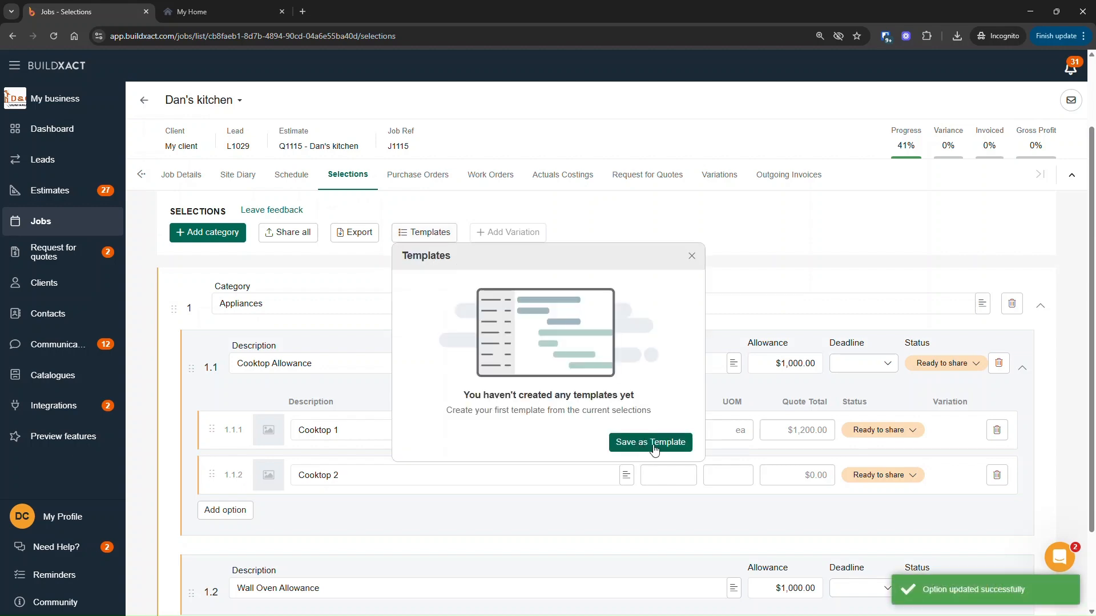
pyautogui.click(694, 258)
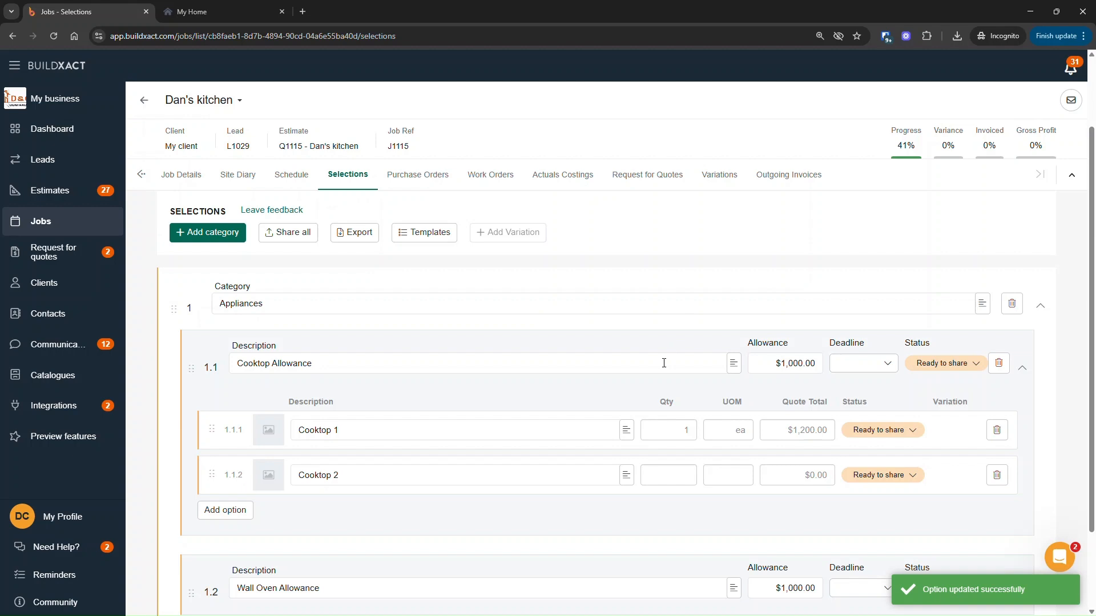
# - Give the Cooktop 2 option a quantity of 1, unit of measure ea and quote total of $1,300
pyautogui.click(671, 479)
pyautogui.write('1')
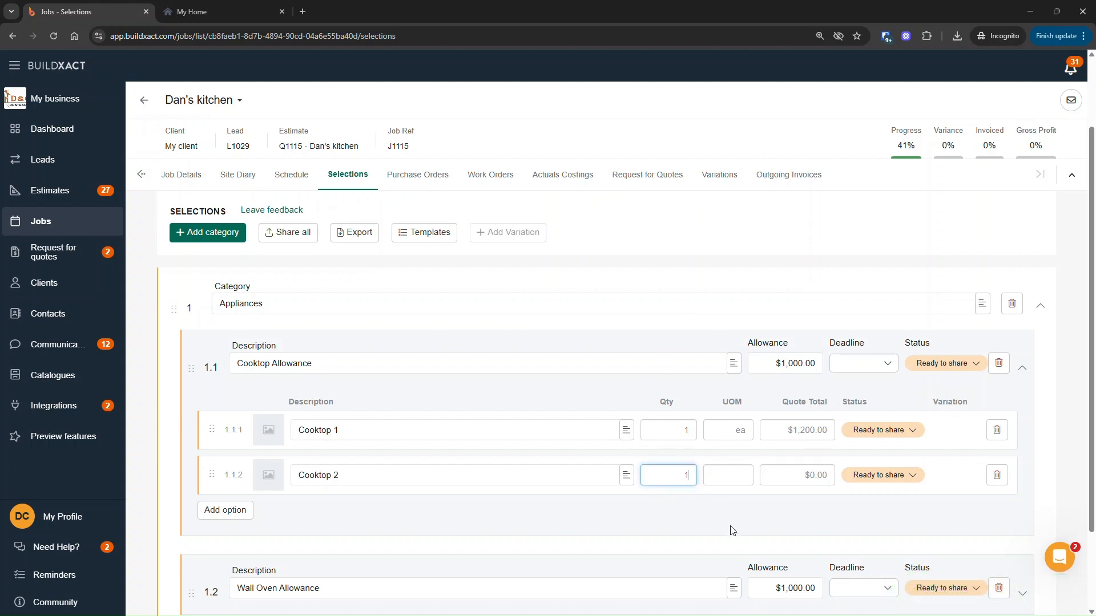
pyautogui.click(725, 476)
pyautogui.click(736, 475)
pyautogui.write('ea')
pyautogui.click(725, 499)
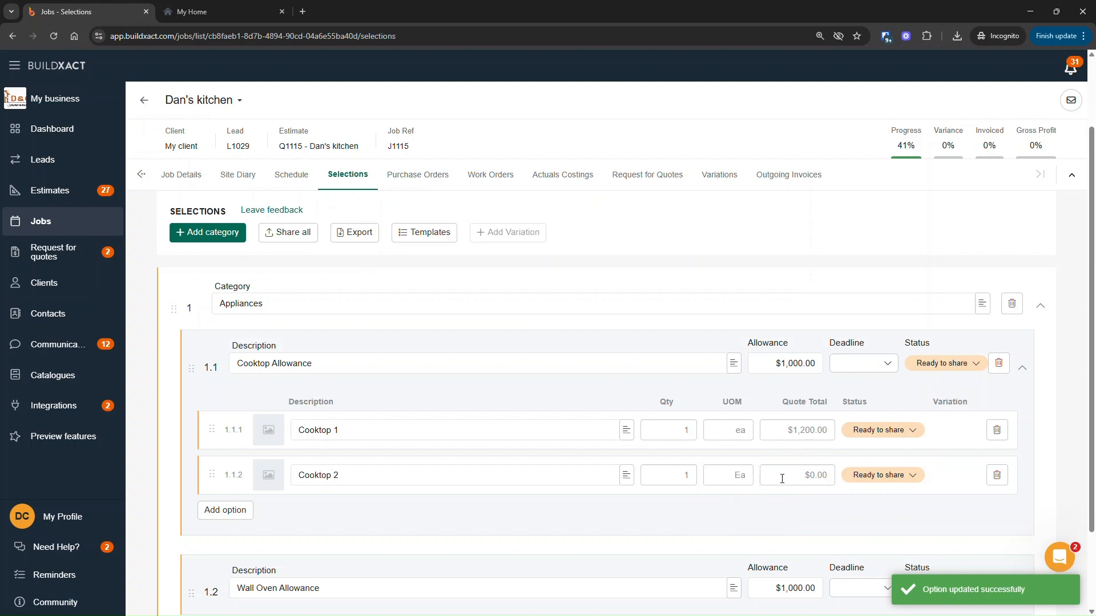
pyautogui.click(781, 479)
pyautogui.click(889, 513)
# - Attach the image Smeg-CIR597XS-Gas-Cooktop-Front-high - Copy (2) to the Cooktop 1 option
pyautogui.click(263, 431)
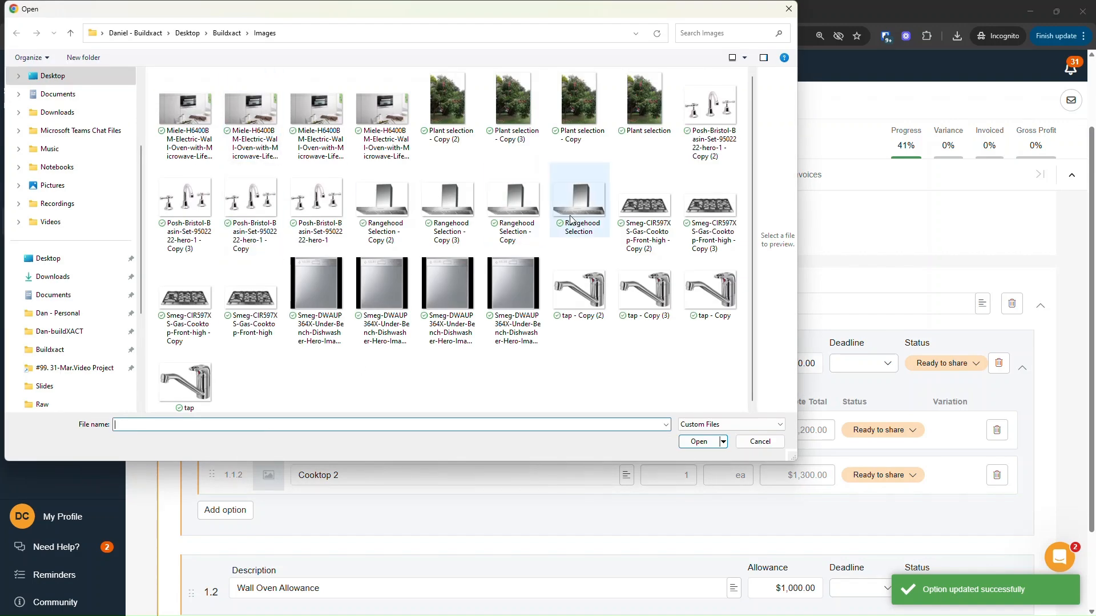
pyautogui.click(645, 214)
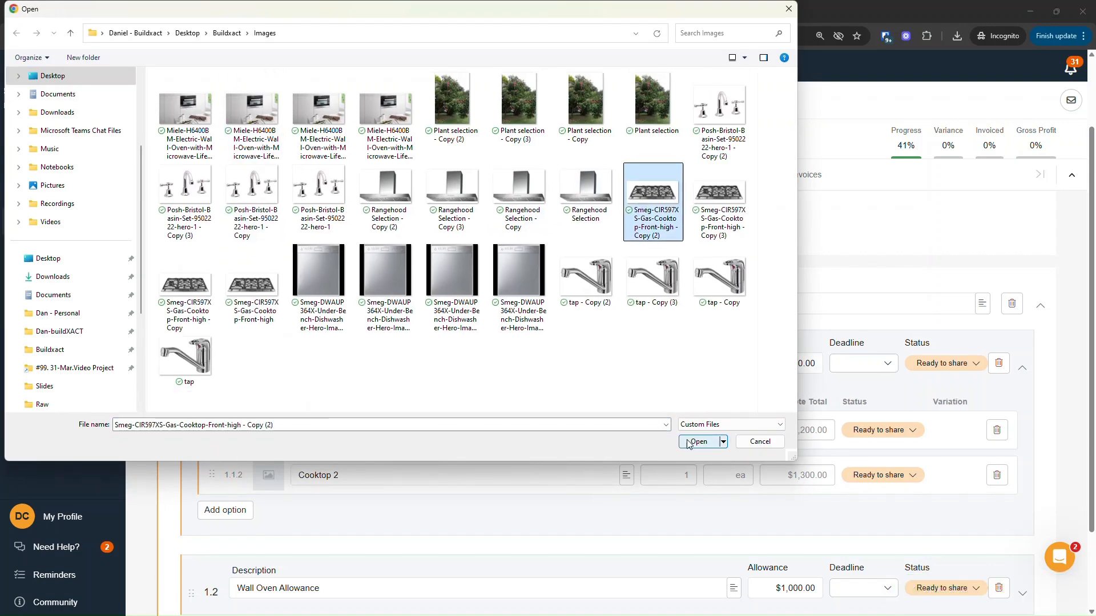
pyautogui.click(690, 443)
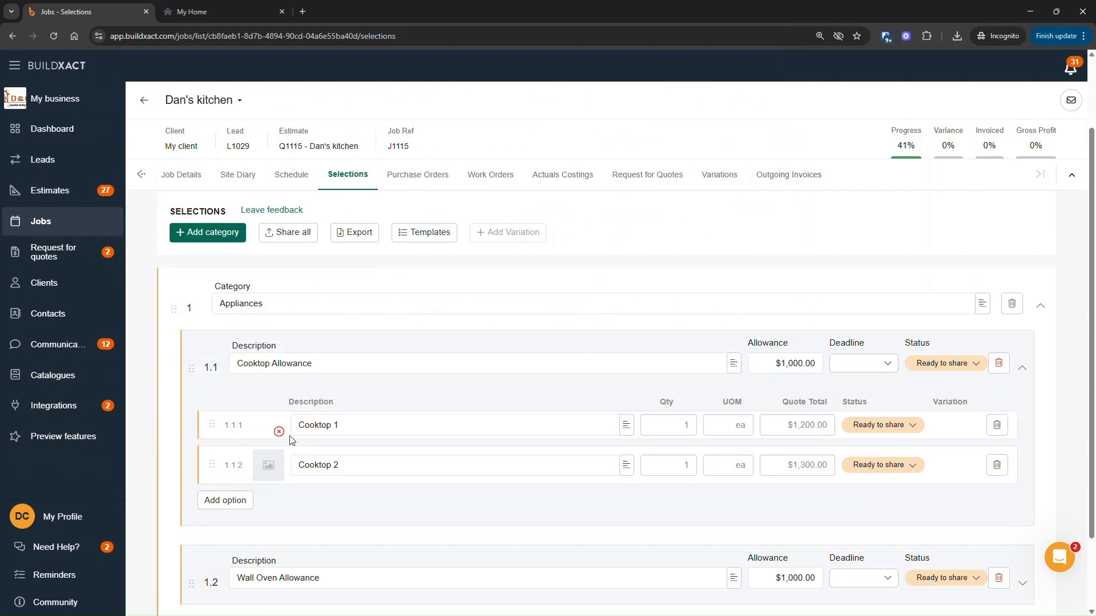
pyautogui.moveTo(269, 429)
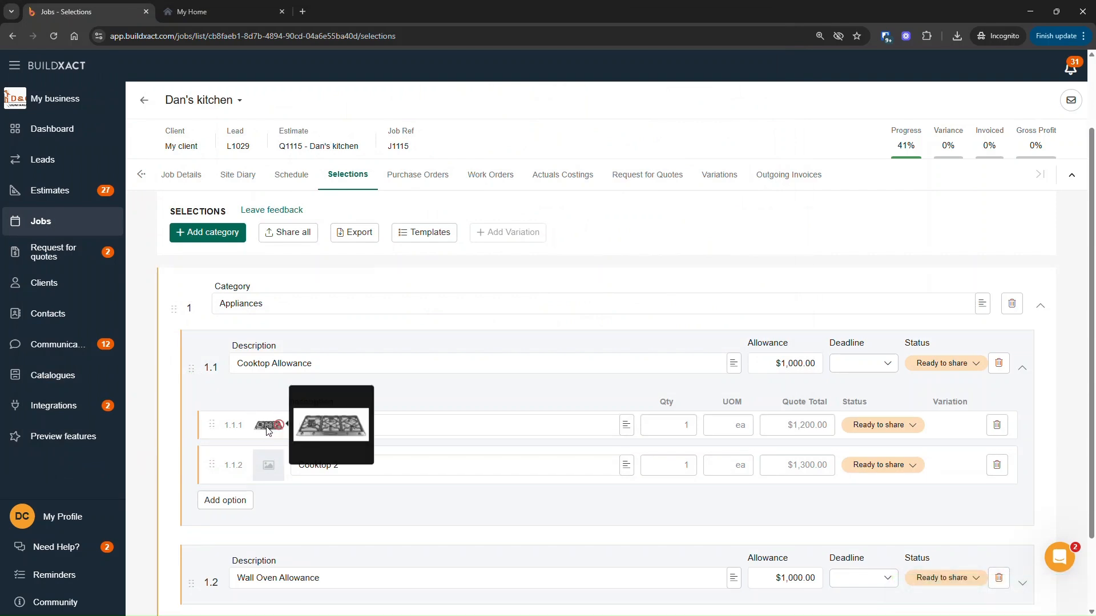
# - Add the note "I reccomend this one" to the Cooktop 1 option
pyautogui.click(627, 428)
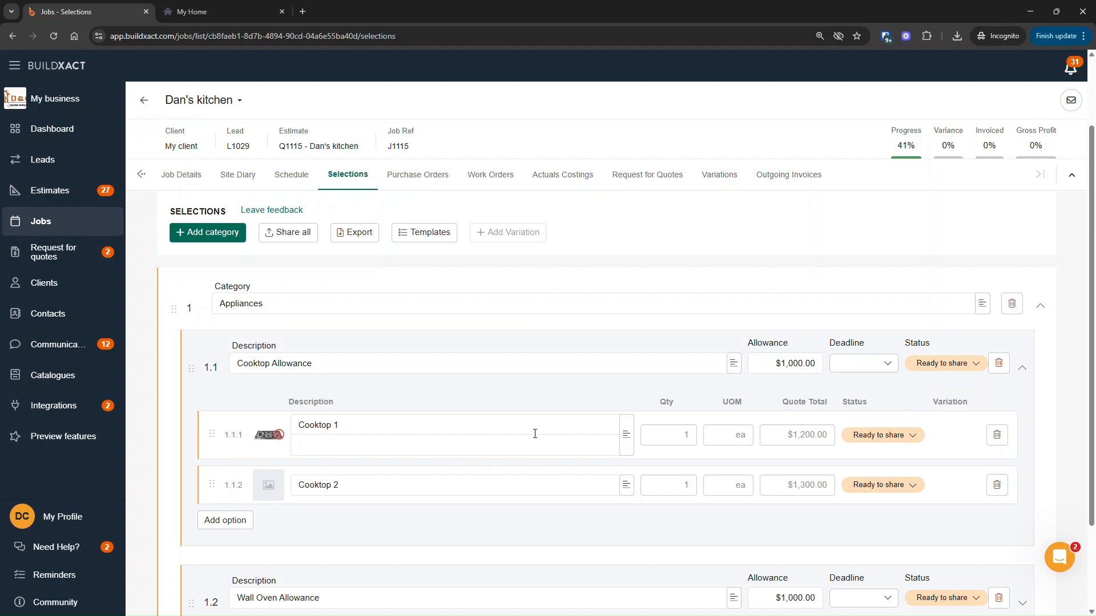
pyautogui.click(626, 434)
pyautogui.click(626, 433)
pyautogui.click(383, 441)
pyautogui.write('I reccomend this one')
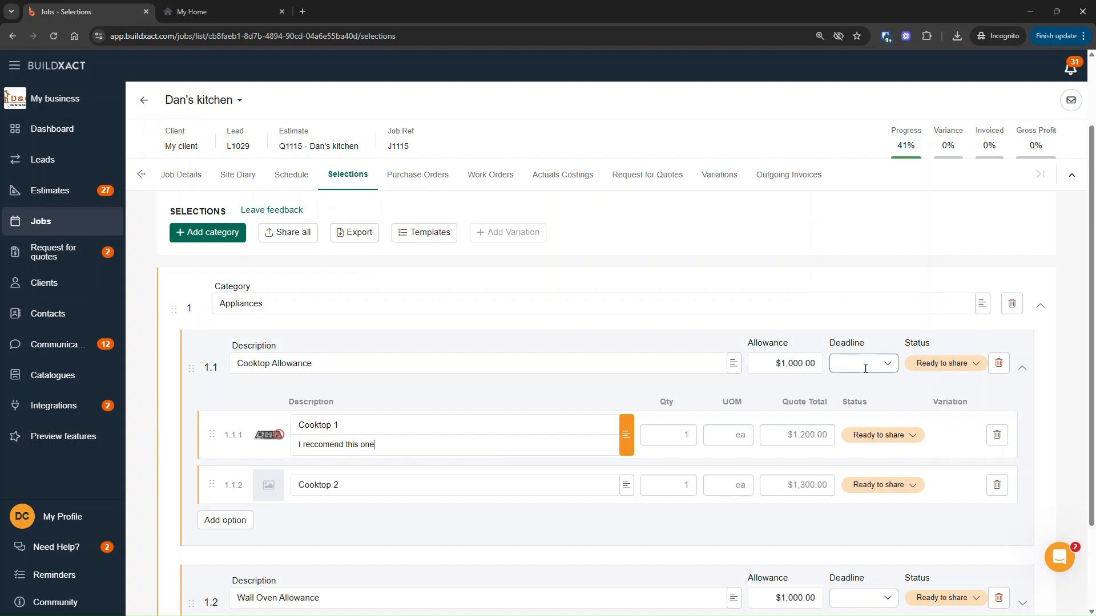
# - Set the Cooktop Allowance's deadline to 28/08/2025
pyautogui.click(887, 367)
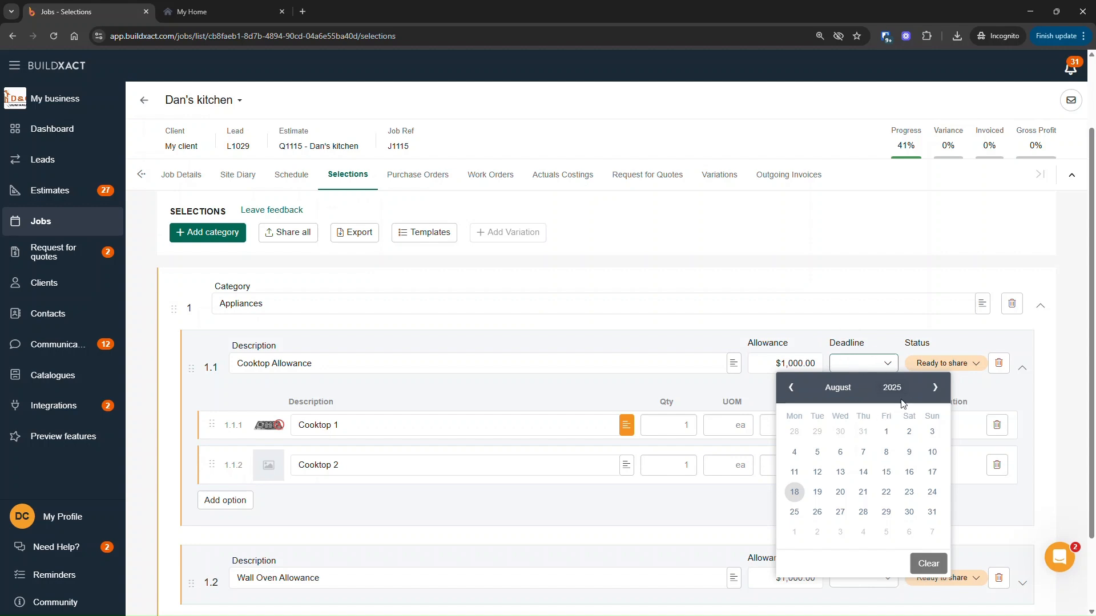
pyautogui.click(862, 513)
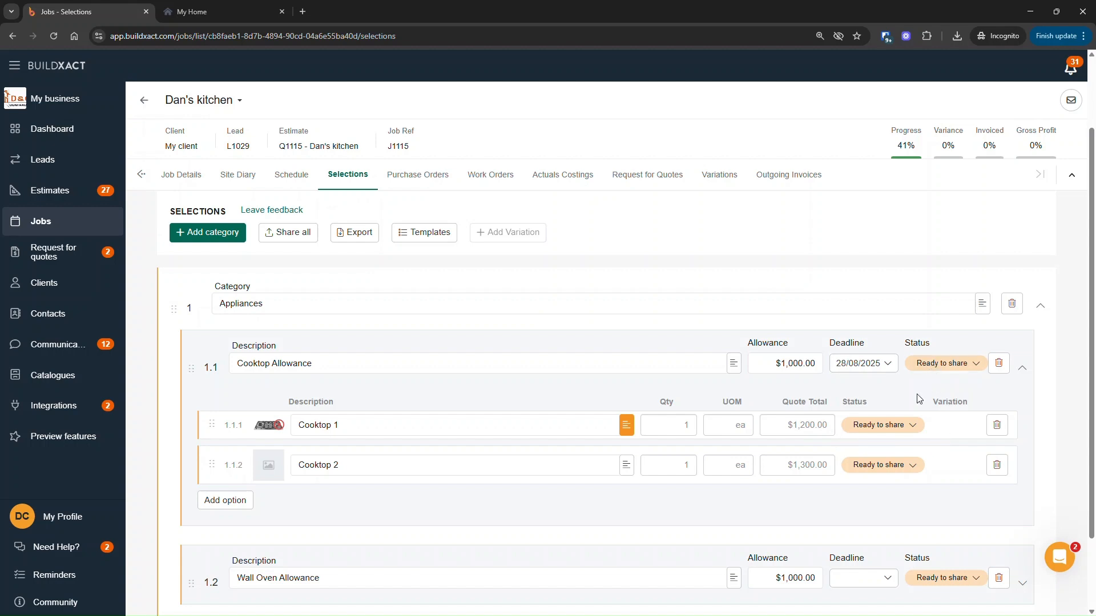
# - Check which statuses are available for the Cooktop 1 option without changing it
pyautogui.click(898, 428)
pyautogui.click(950, 402)
pyautogui.click(908, 425)
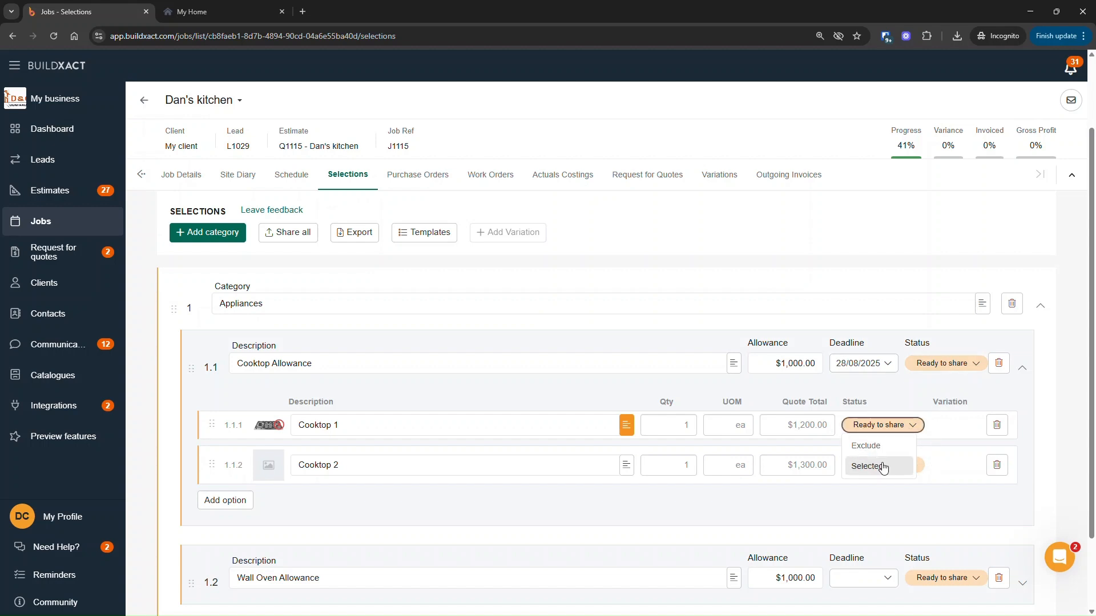
pyautogui.click(951, 432)
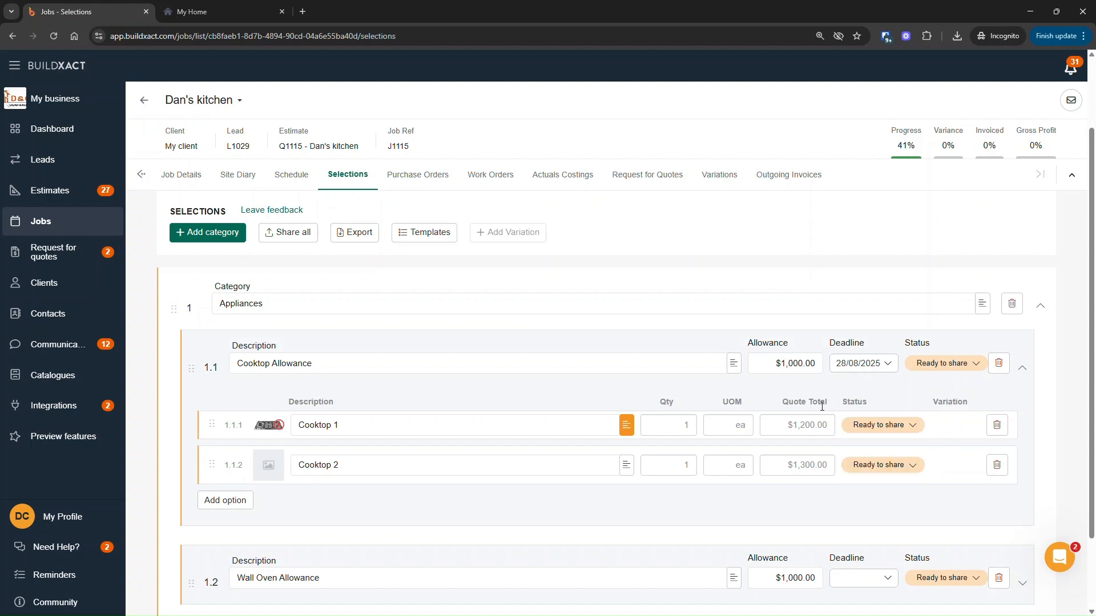
# - Share the unshared selection changes with the client through the client portal after checking the summary of changes
pyautogui.scroll(2, 688, 417)
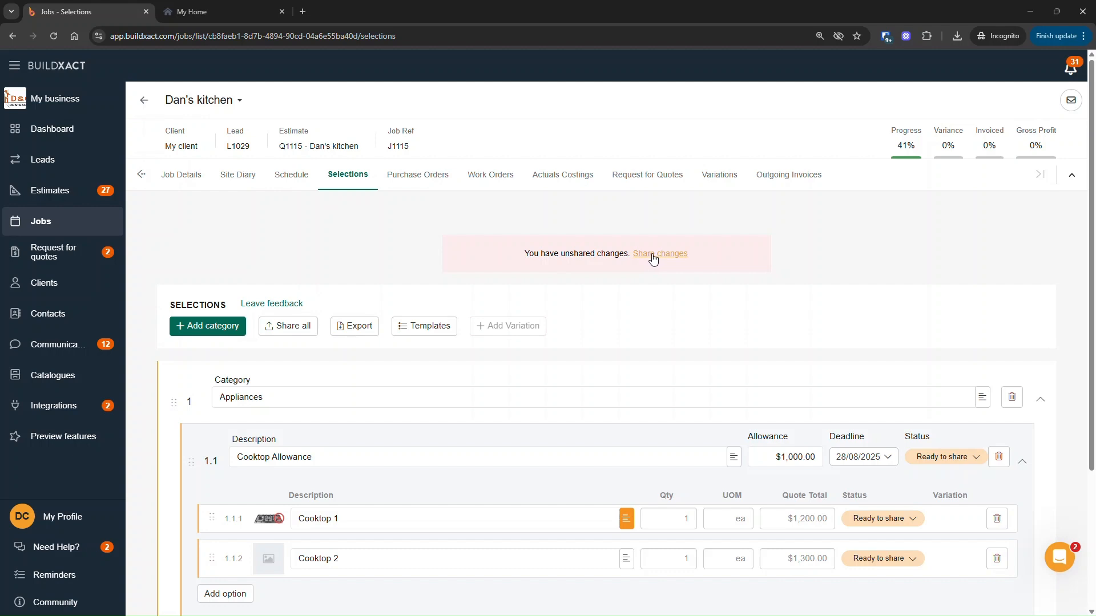
pyautogui.moveTo(497, 257); pyautogui.dragTo(633, 253)
pyautogui.click(679, 269)
pyautogui.click(656, 258)
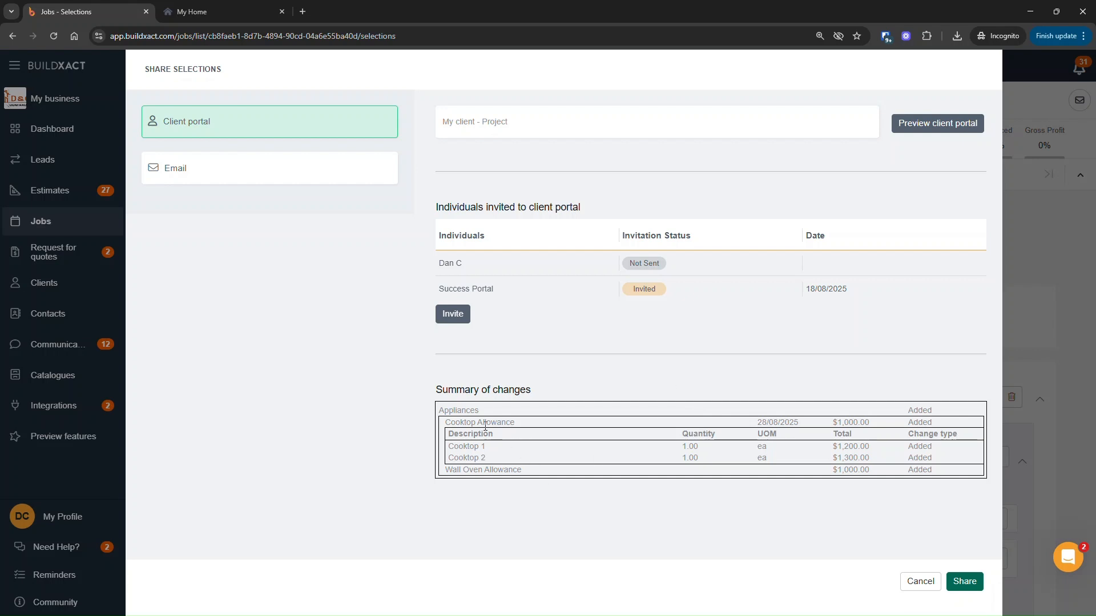
pyautogui.moveTo(438, 389); pyautogui.dragTo(957, 485)
pyautogui.click(957, 485)
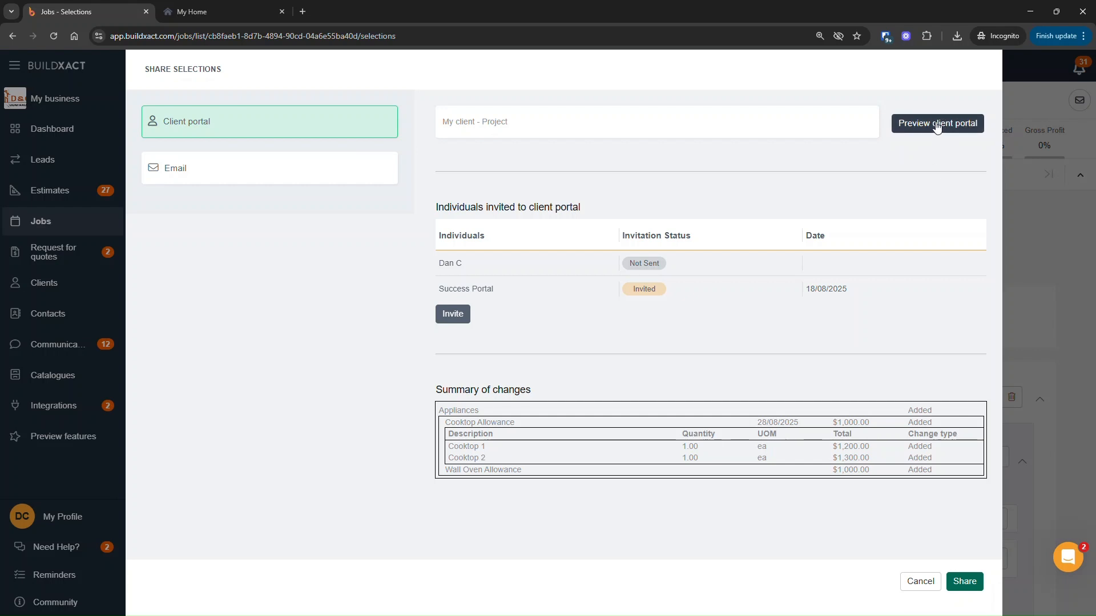
pyautogui.click(963, 586)
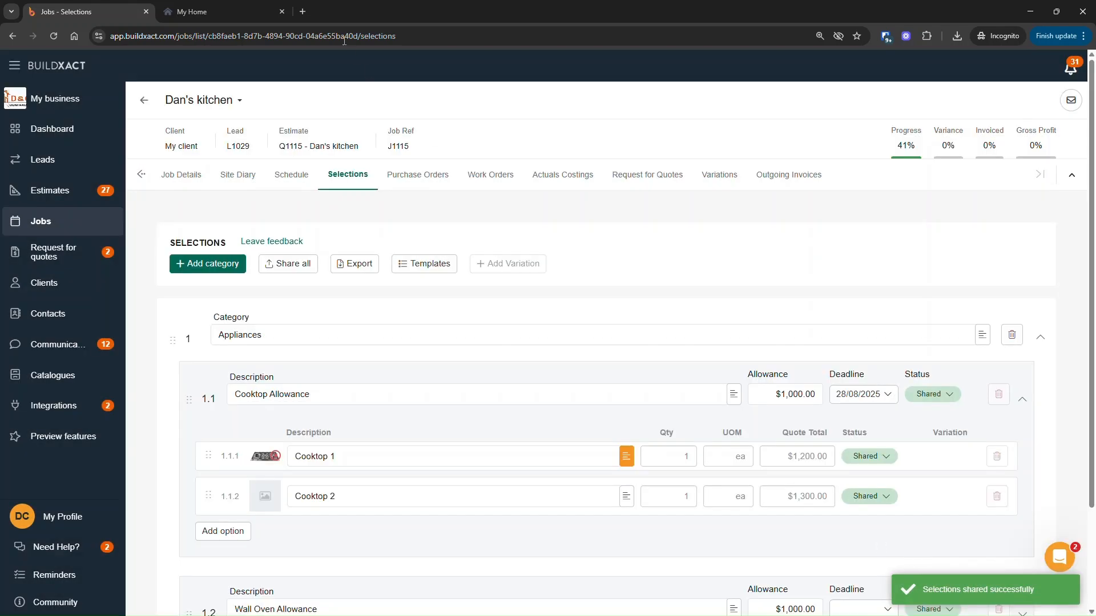
# - Switch to the My Home client portal, open the selections of My client - Project and select the Cooktop 1 item
pyautogui.click(254, 9)
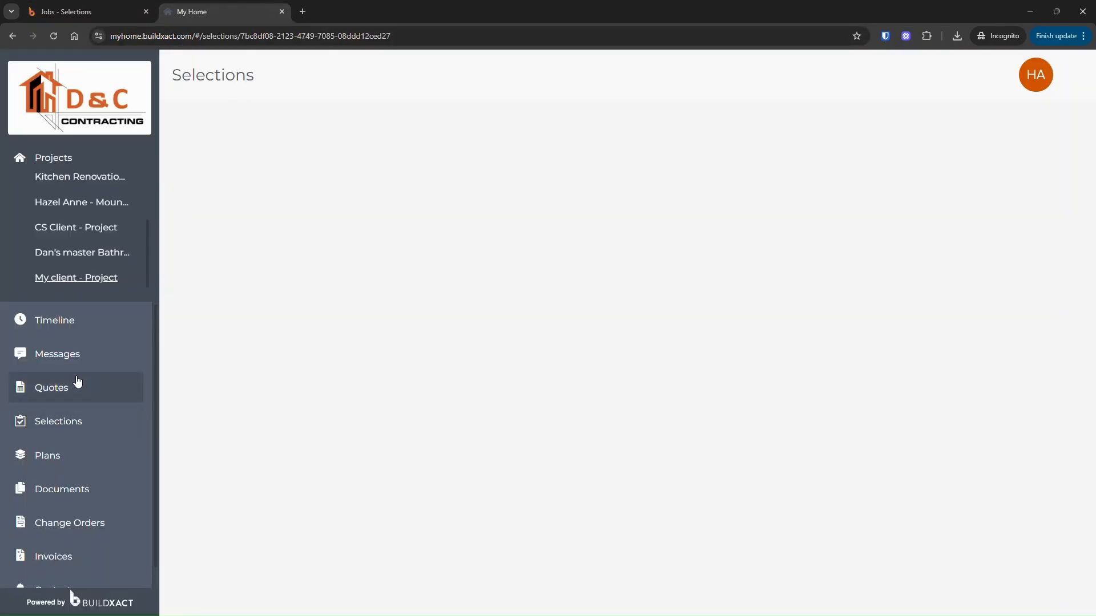
pyautogui.click(80, 280)
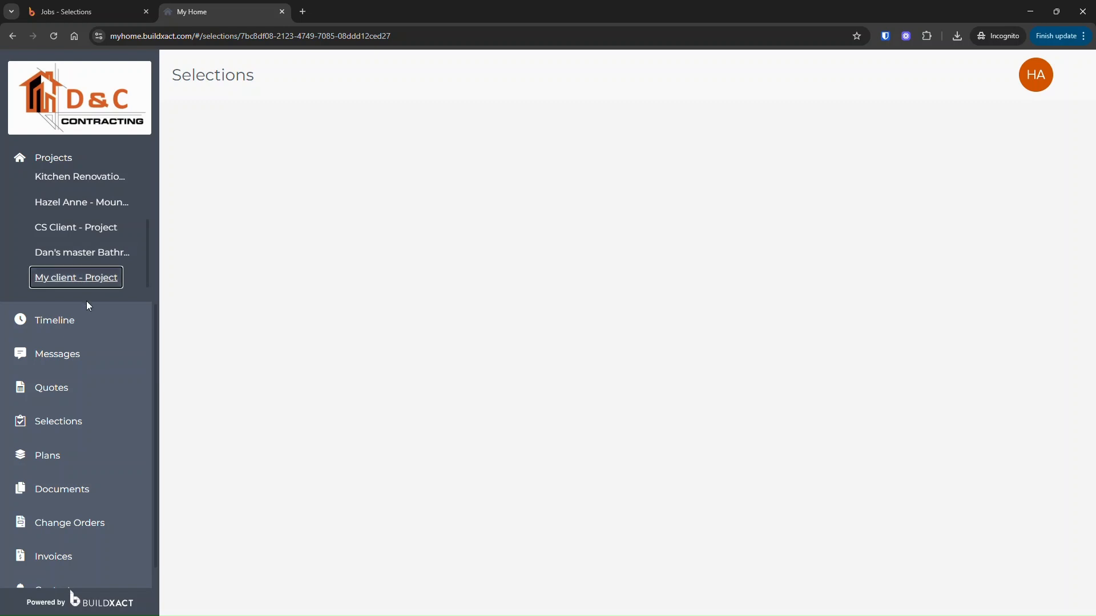
pyautogui.scroll(-1, 80, 459)
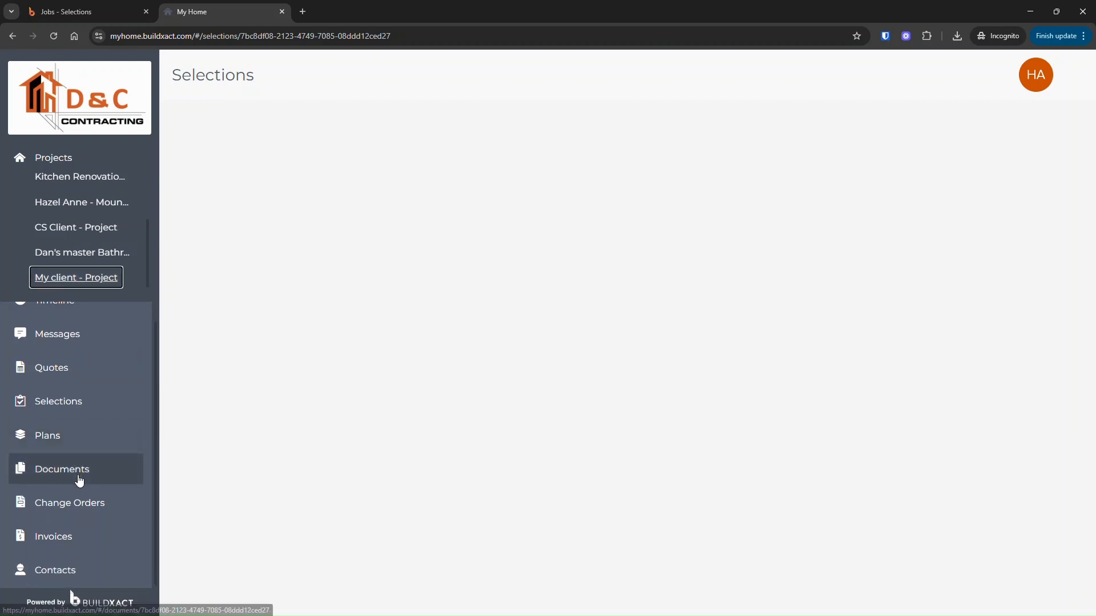
pyautogui.click(73, 396)
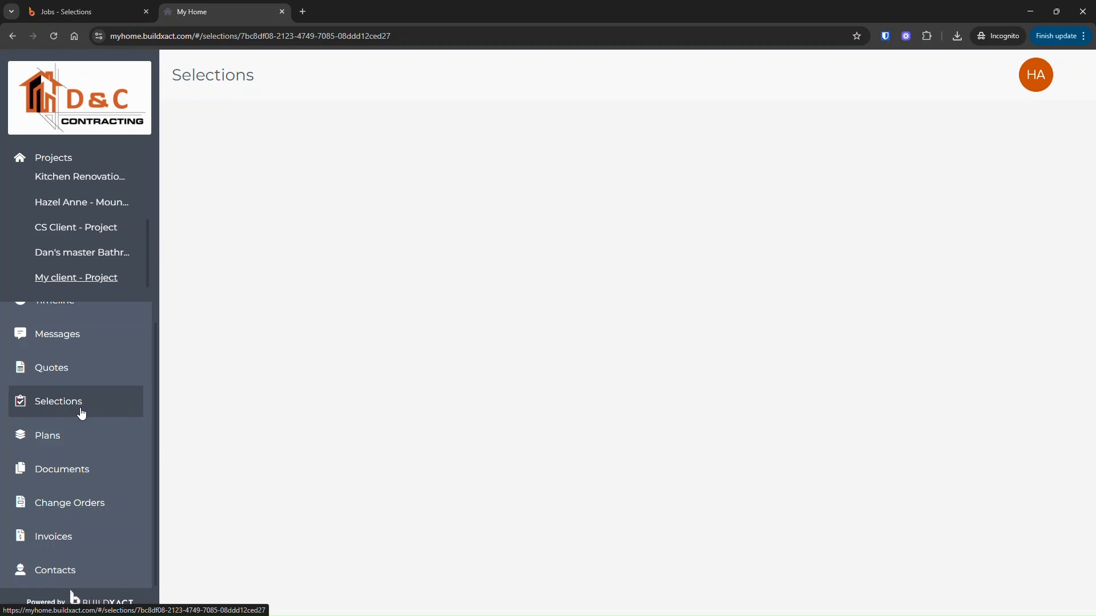
pyautogui.click(79, 407)
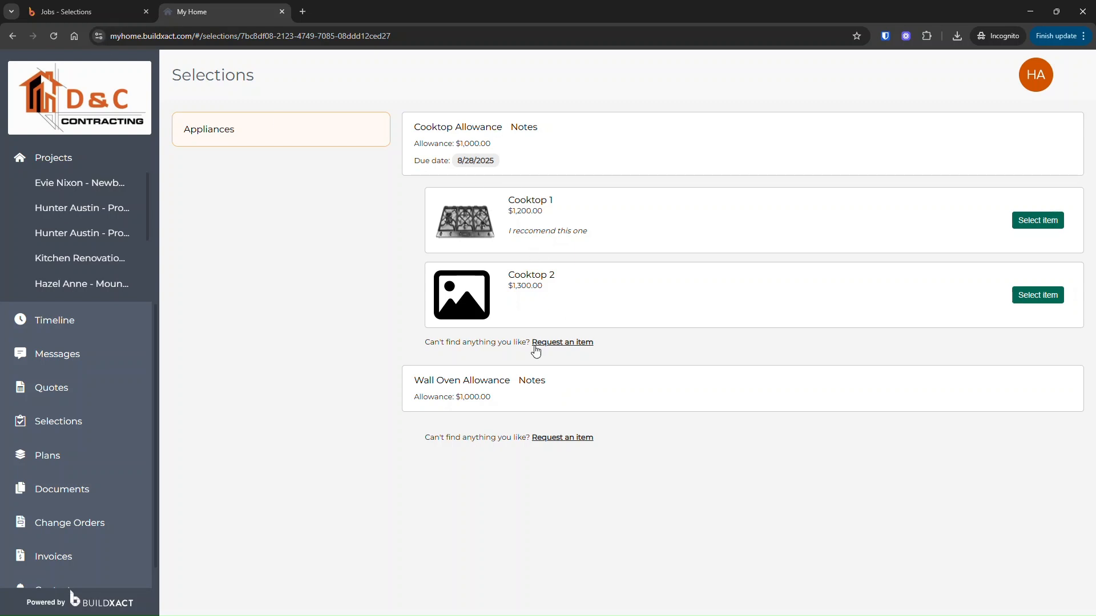
pyautogui.click(1034, 227)
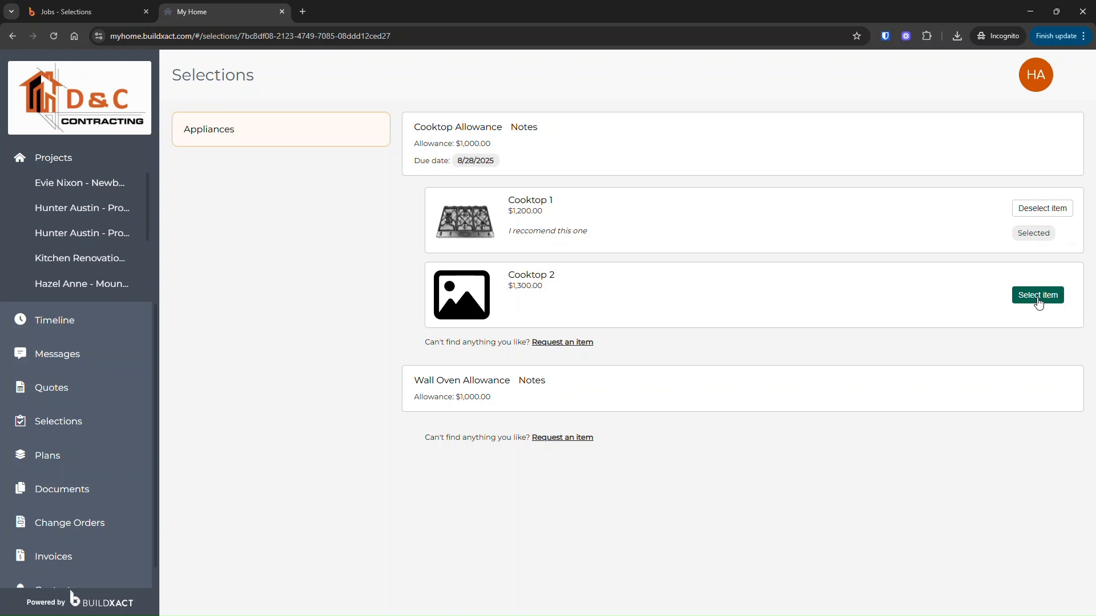
# - Send a request for another Cooktop Allowance item titled "Client option cooktop" with amount 950, quantity 1 and unit of measure ea
pyautogui.click(579, 343)
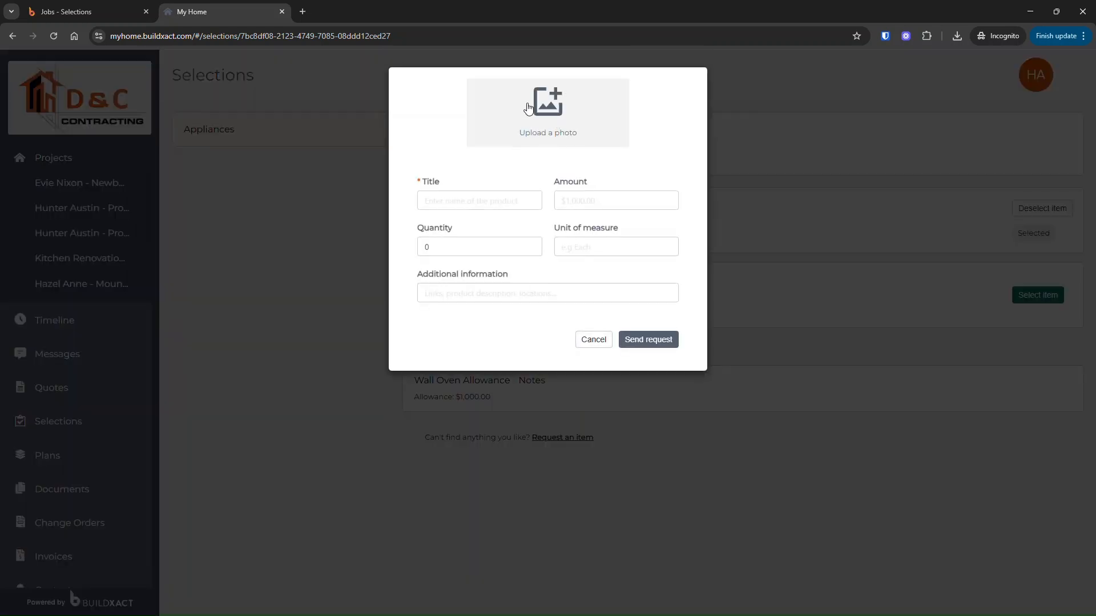
pyautogui.click(503, 295)
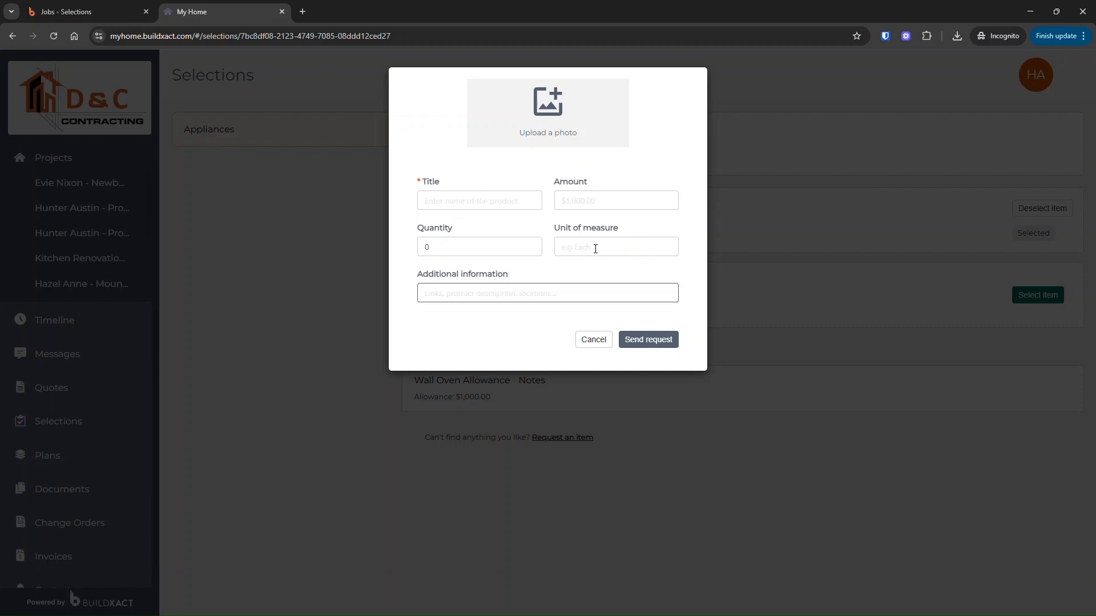
pyautogui.click(514, 205)
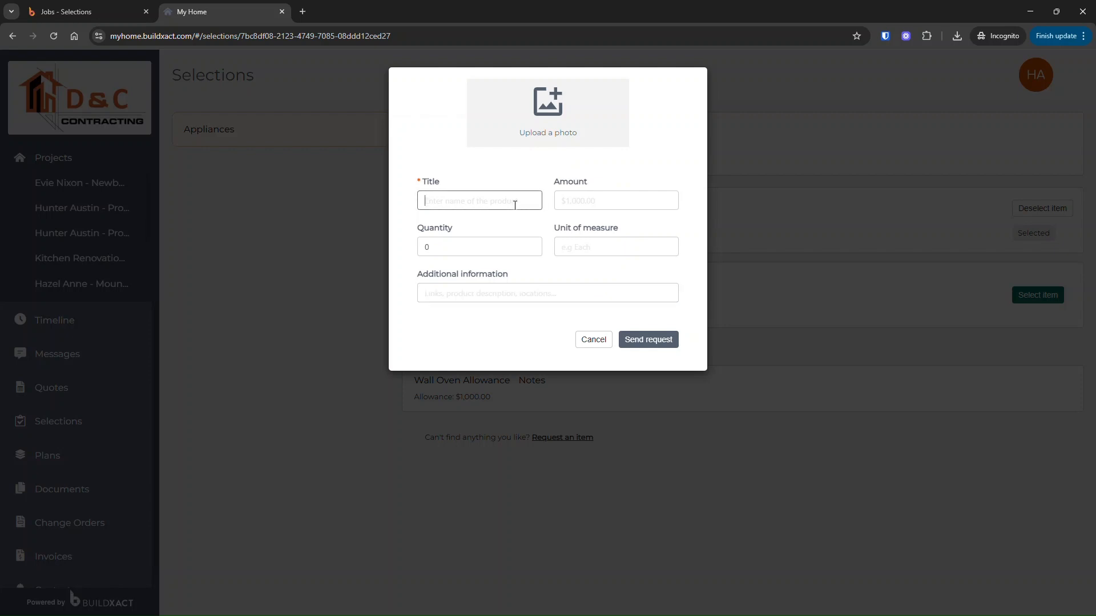
pyautogui.write('Client option cooktop')
pyautogui.click(623, 200)
pyautogui.write('950')
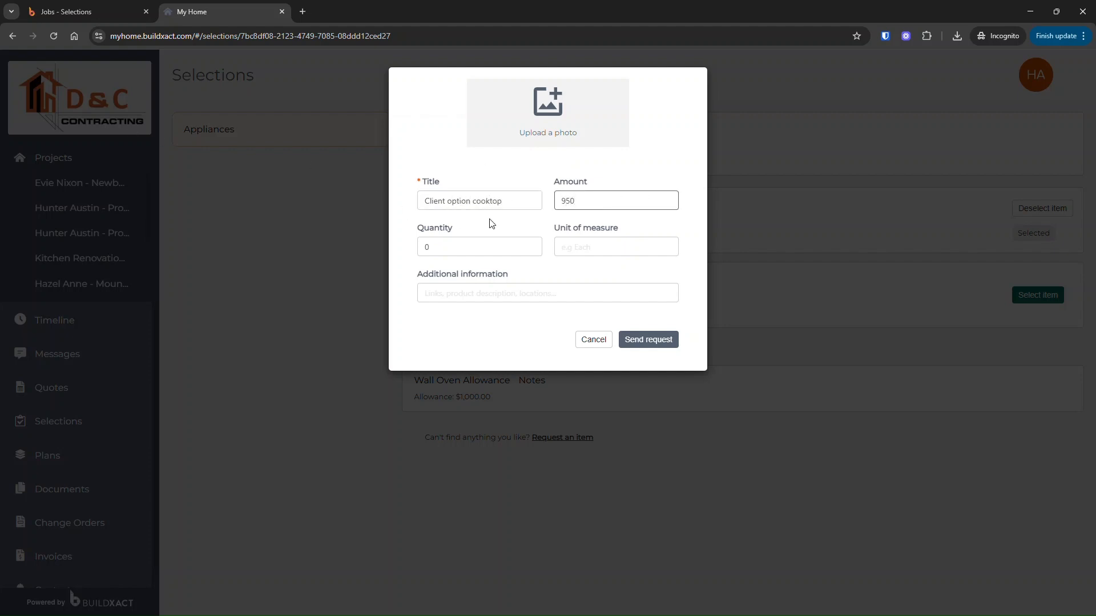
pyautogui.click(516, 246)
pyautogui.write('1')
pyautogui.click(620, 245)
pyautogui.write('ea')
pyautogui.click(530, 295)
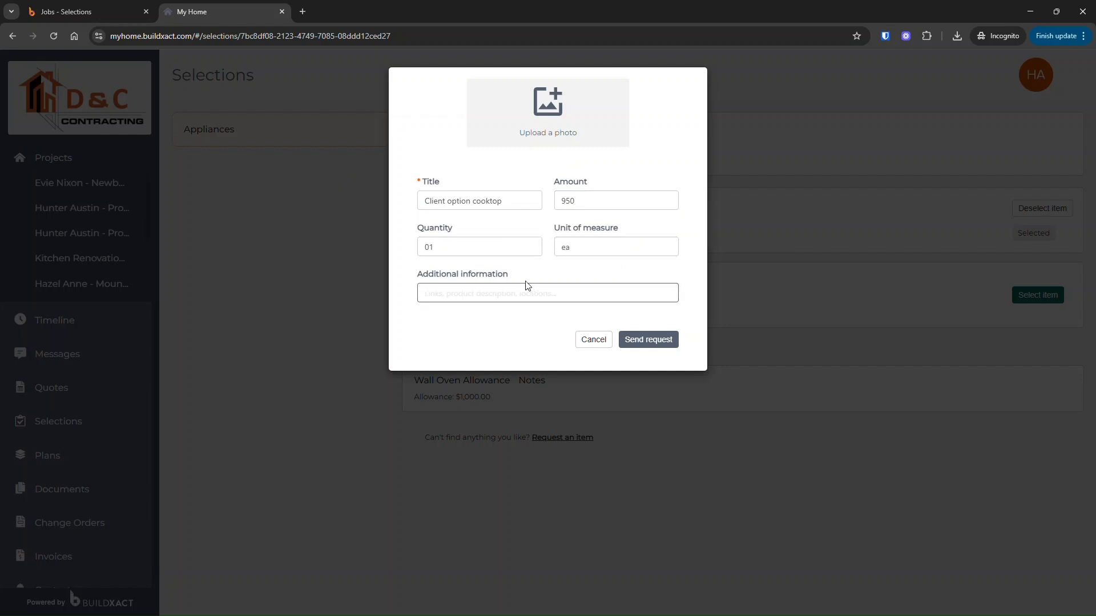
pyautogui.click(648, 340)
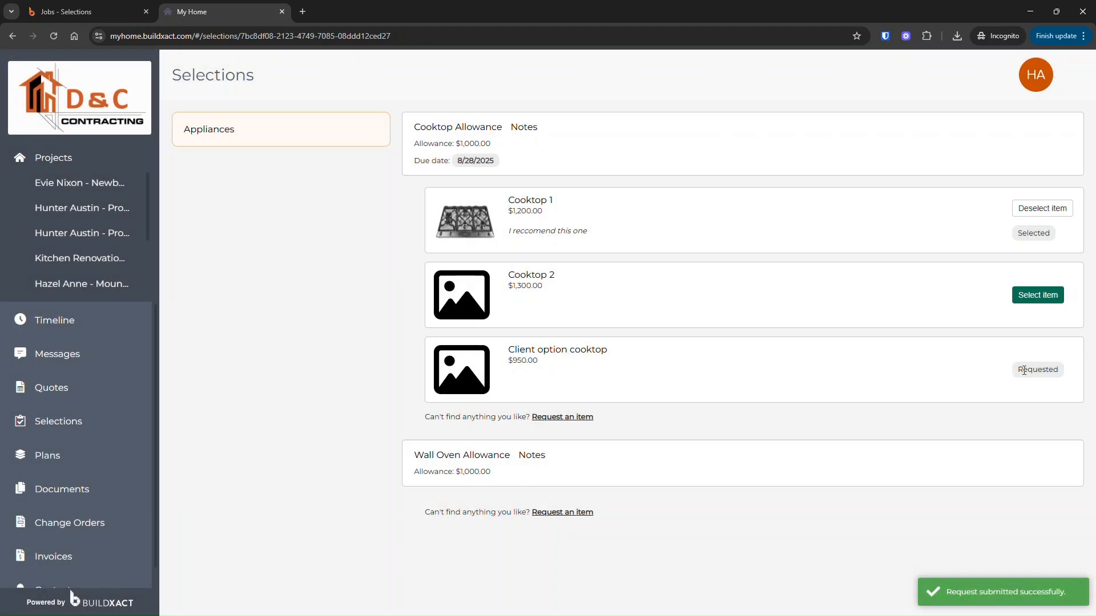
# - Switch back to the Dan's kitchen selections in Buildxact and read through the client's selection notifications
pyautogui.click(137, 9)
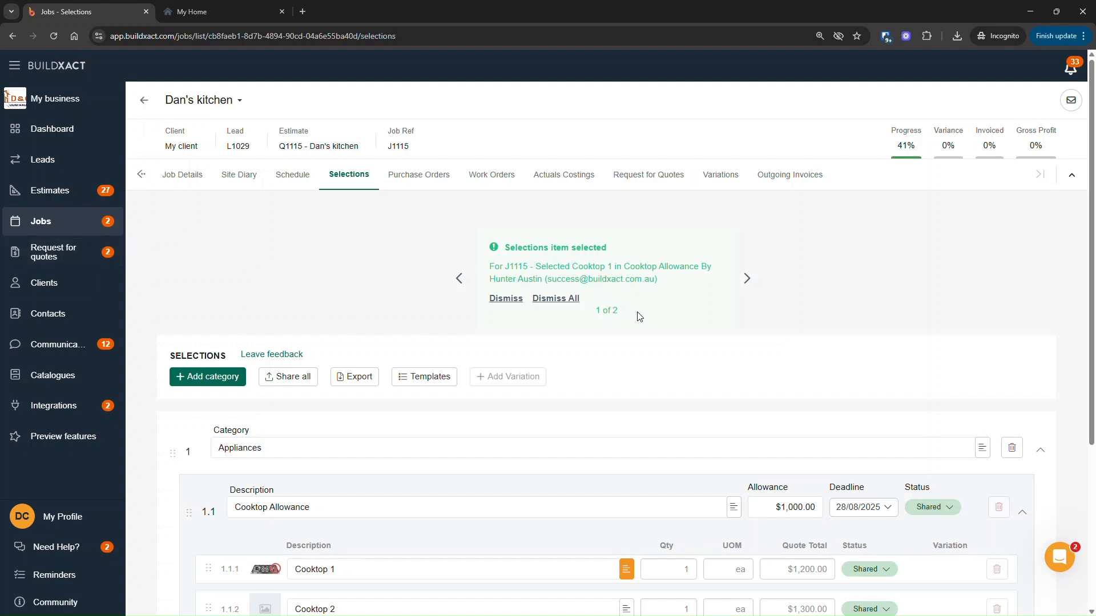
pyautogui.scroll(-1, 580, 274)
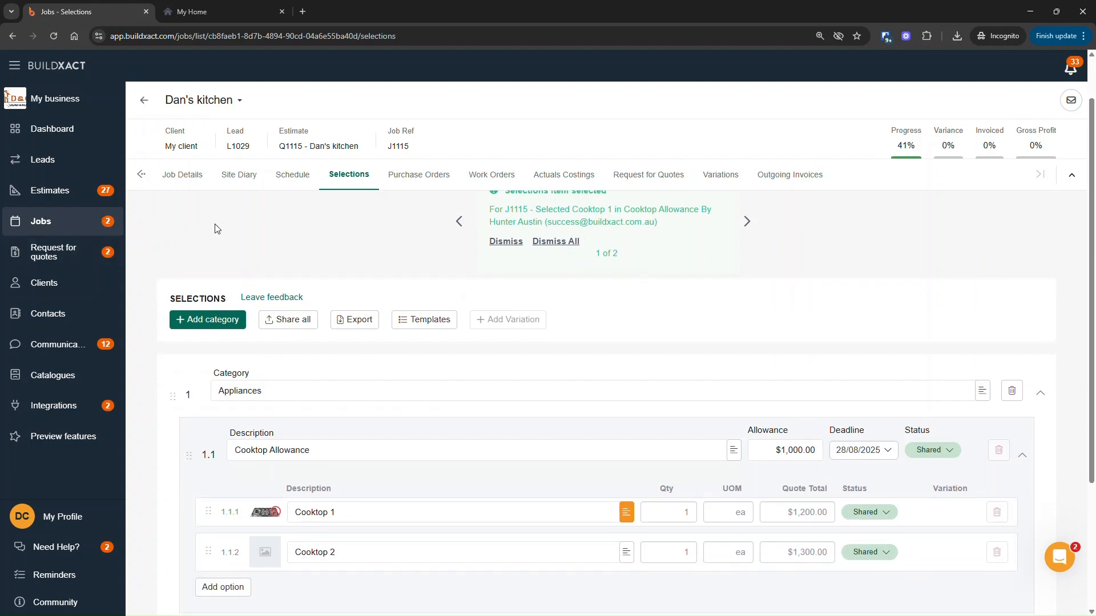
pyautogui.scroll(1, 656, 249)
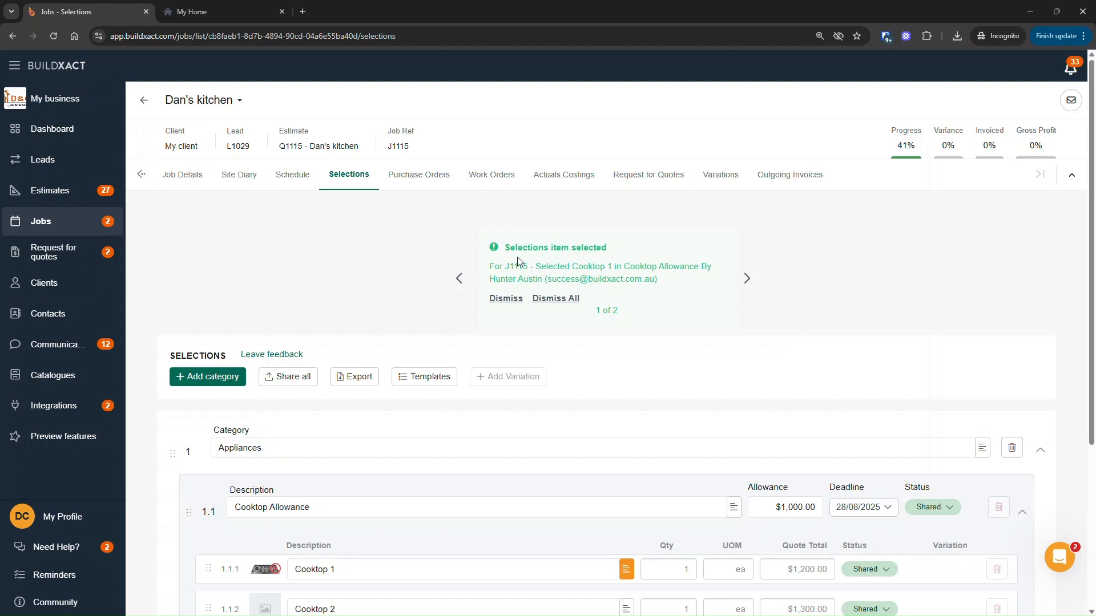
pyautogui.click(747, 280)
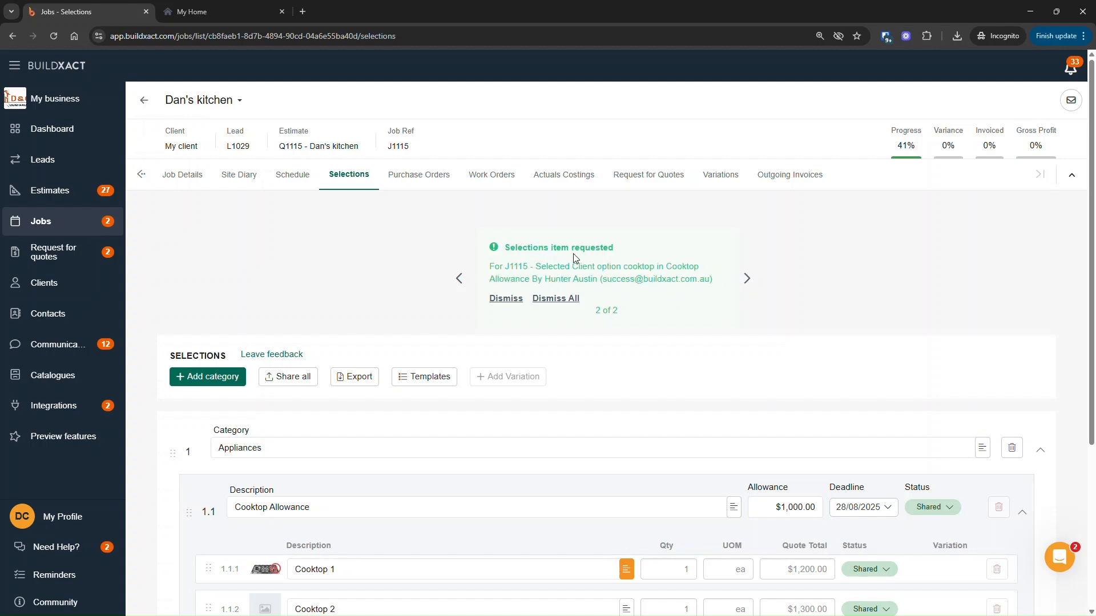
pyautogui.scroll(-3, 950, 323)
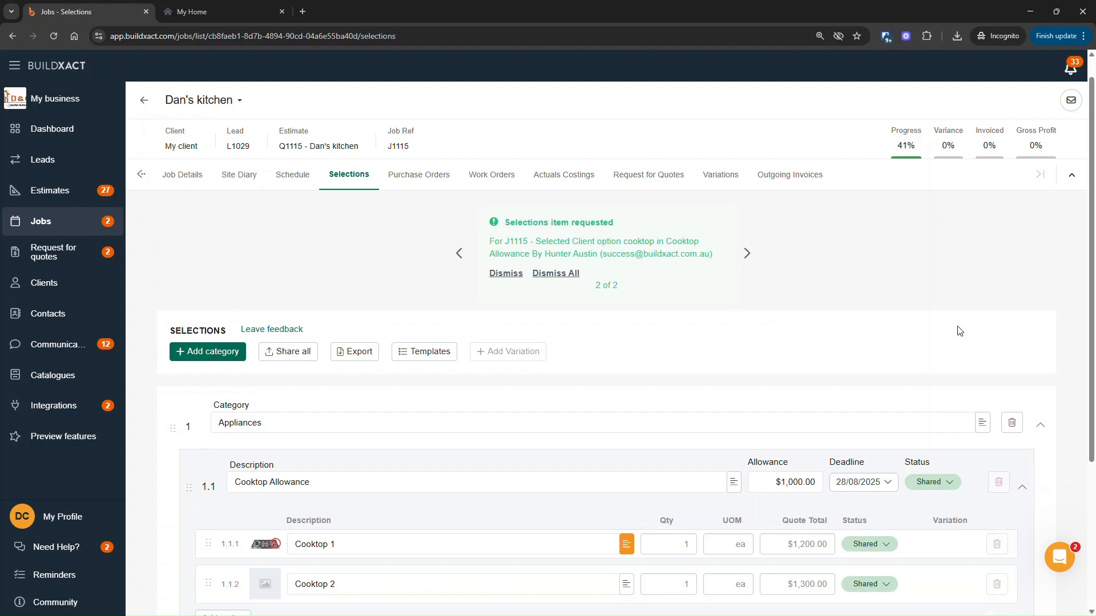
pyautogui.scroll(1, 584, 322)
pyautogui.scroll(2, 584, 322)
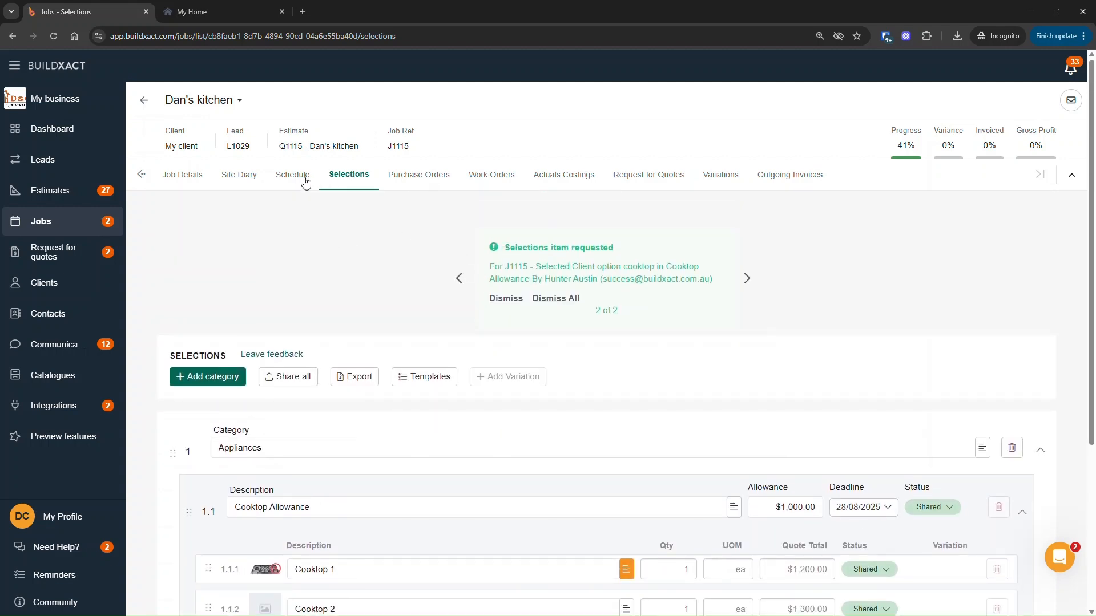
# - Reload the job's selections and expand the Appliances category and its Cooktop Allowance
pyautogui.click(53, 35)
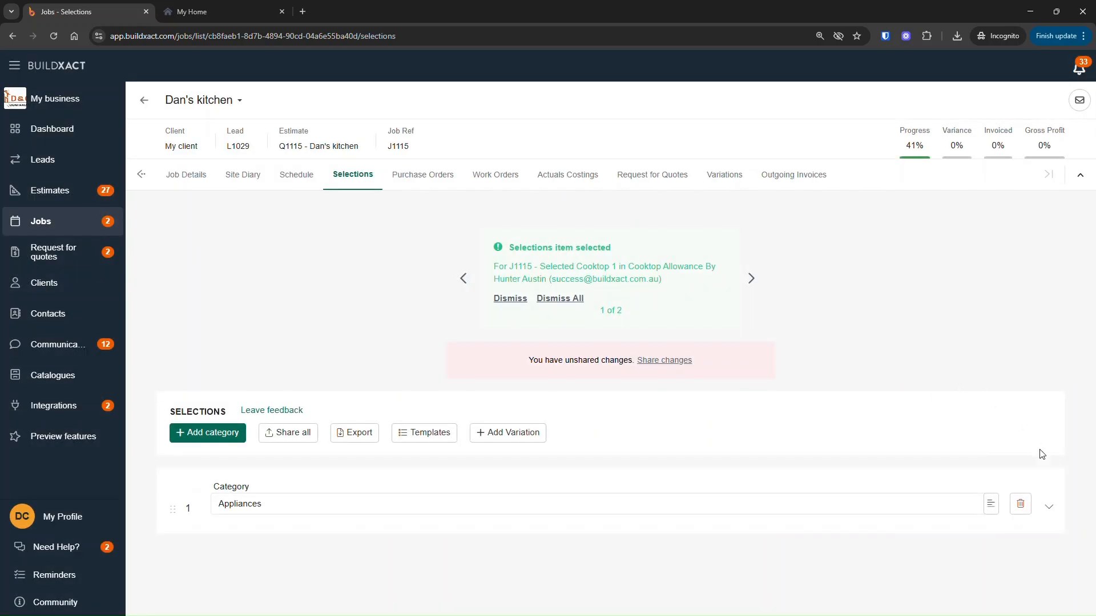
pyautogui.click(1049, 507)
pyautogui.scroll(-3, 1039, 435)
pyautogui.click(1023, 411)
pyautogui.scroll(-3, 1016, 422)
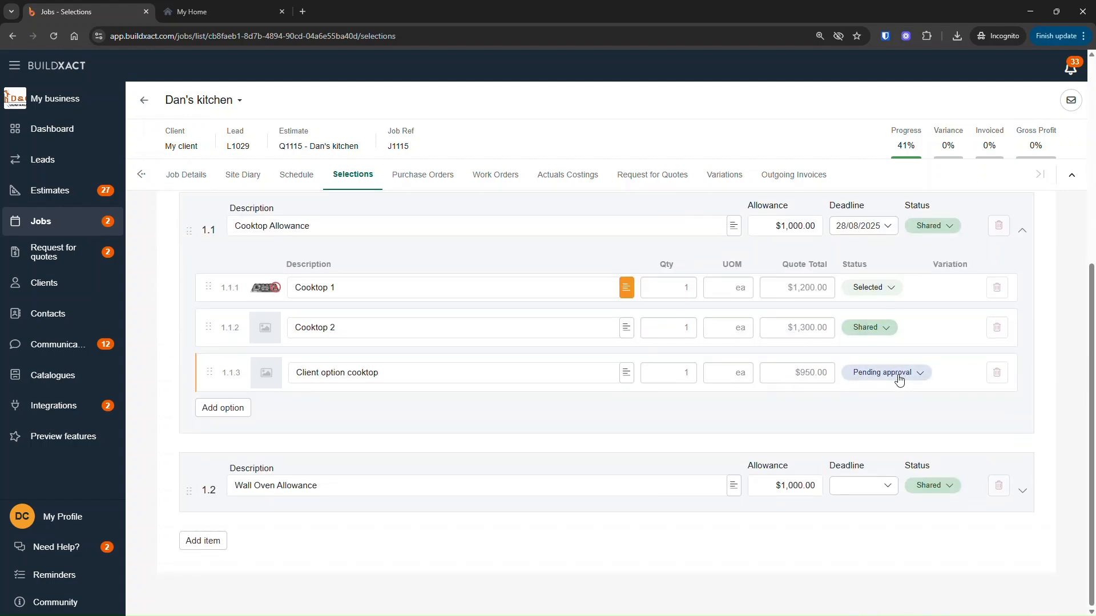
# - Examine the status choices offered for the Cooktop 1 option and for the client-requested cooktop
pyautogui.click(871, 291)
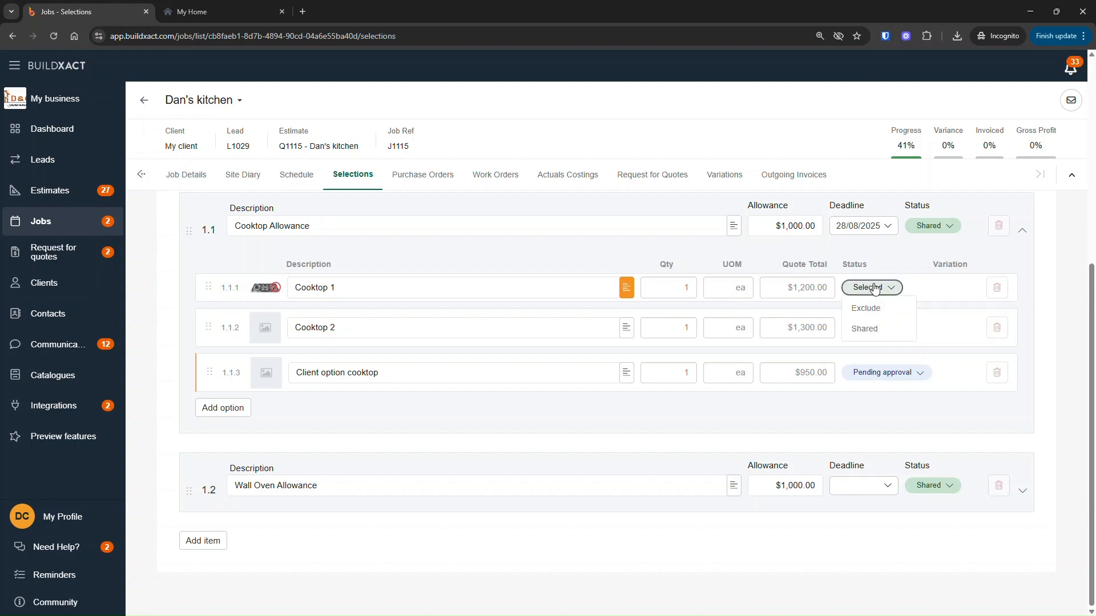
pyautogui.click(943, 288)
pyautogui.scroll(1, 919, 296)
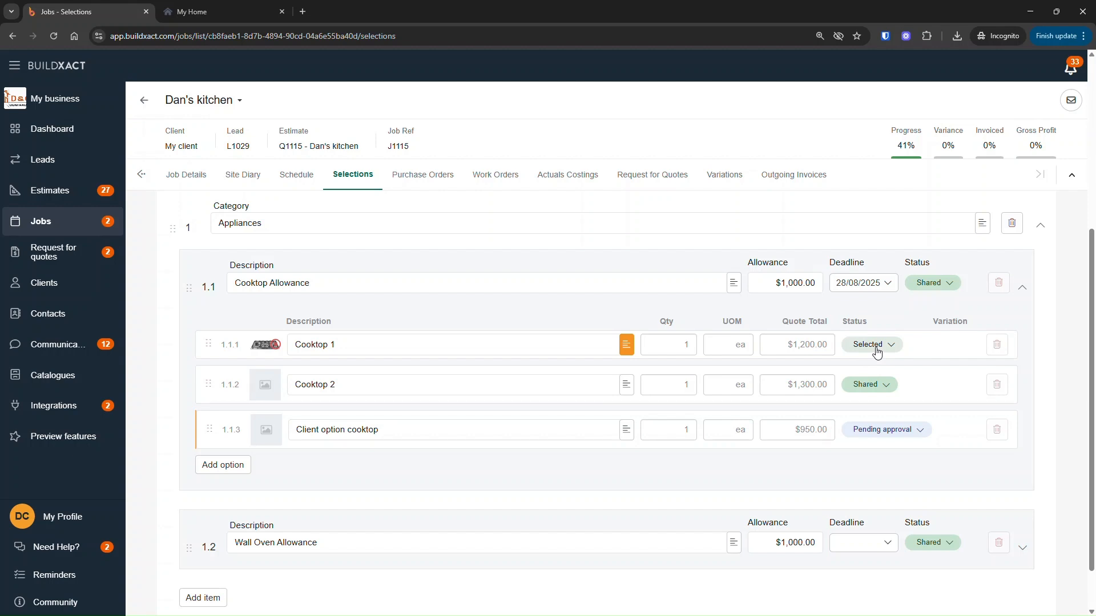
pyautogui.click(906, 438)
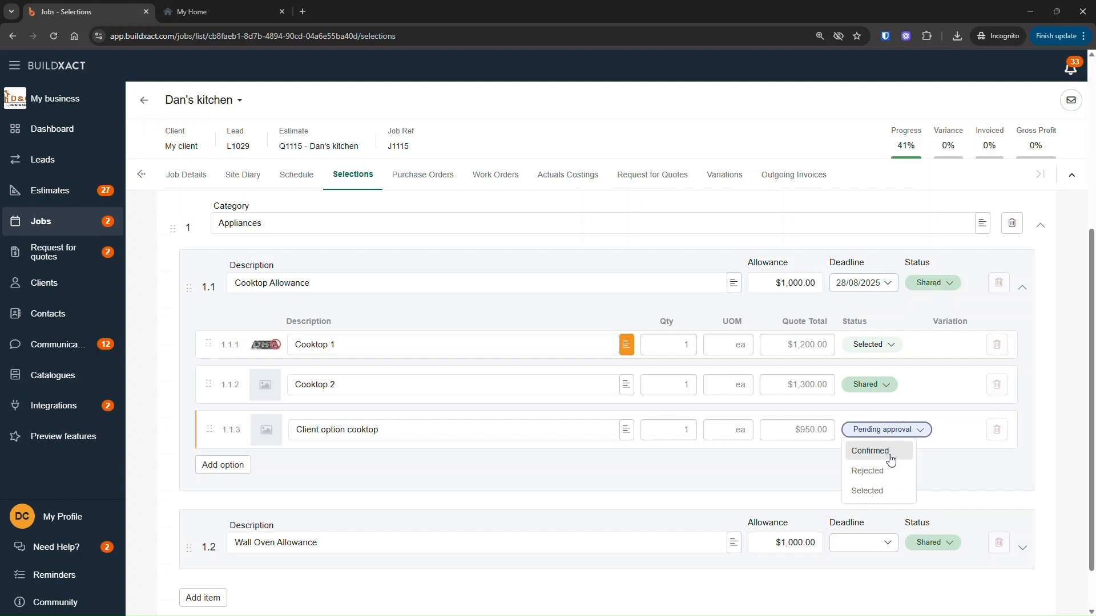
pyautogui.click(946, 491)
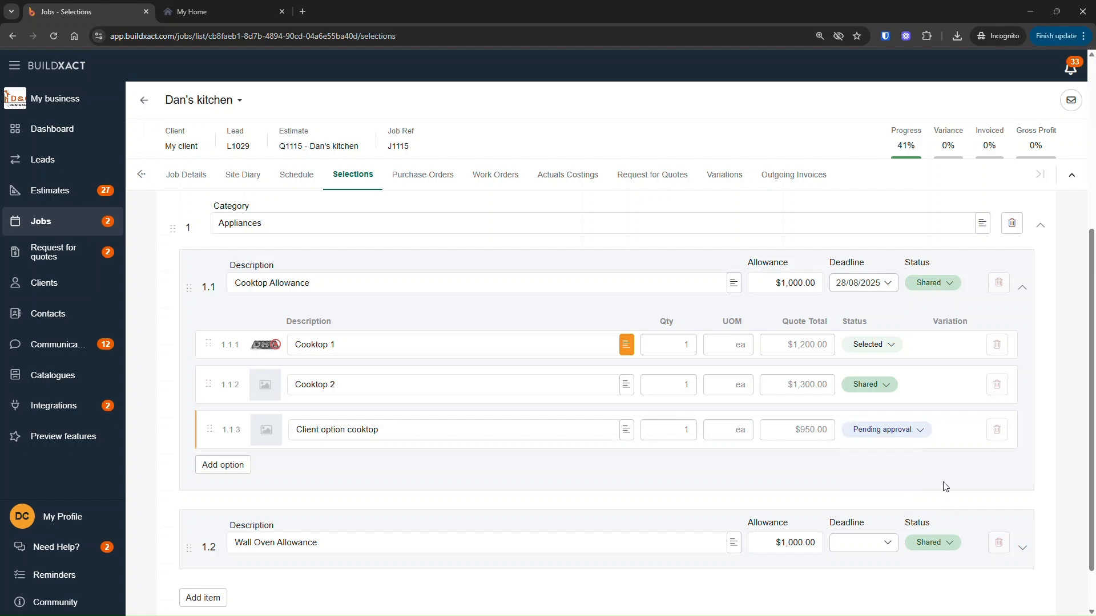
pyautogui.click(919, 437)
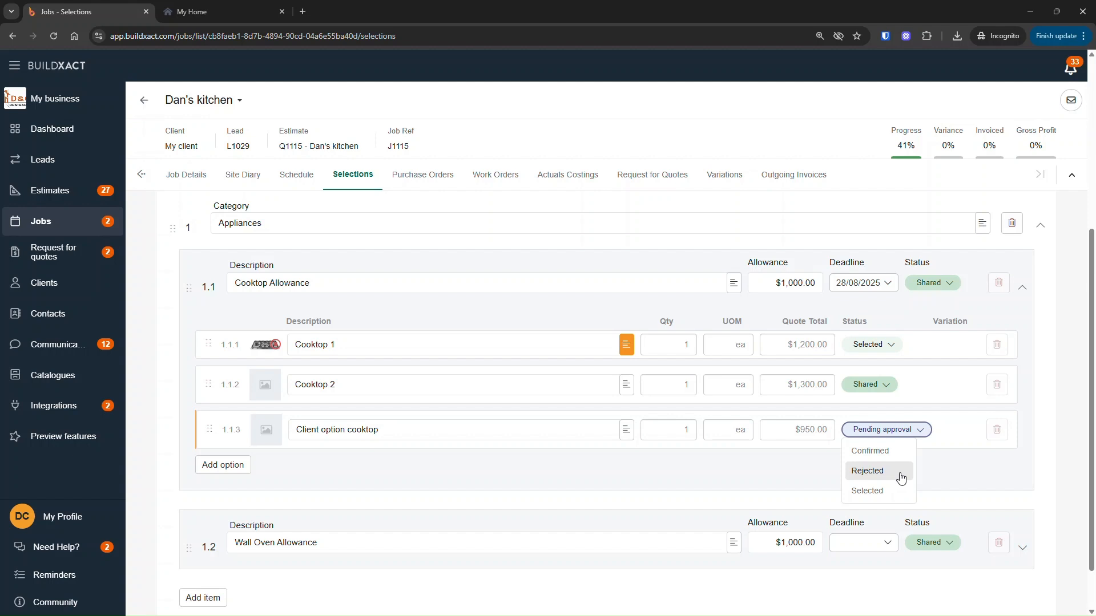
pyautogui.click(695, 487)
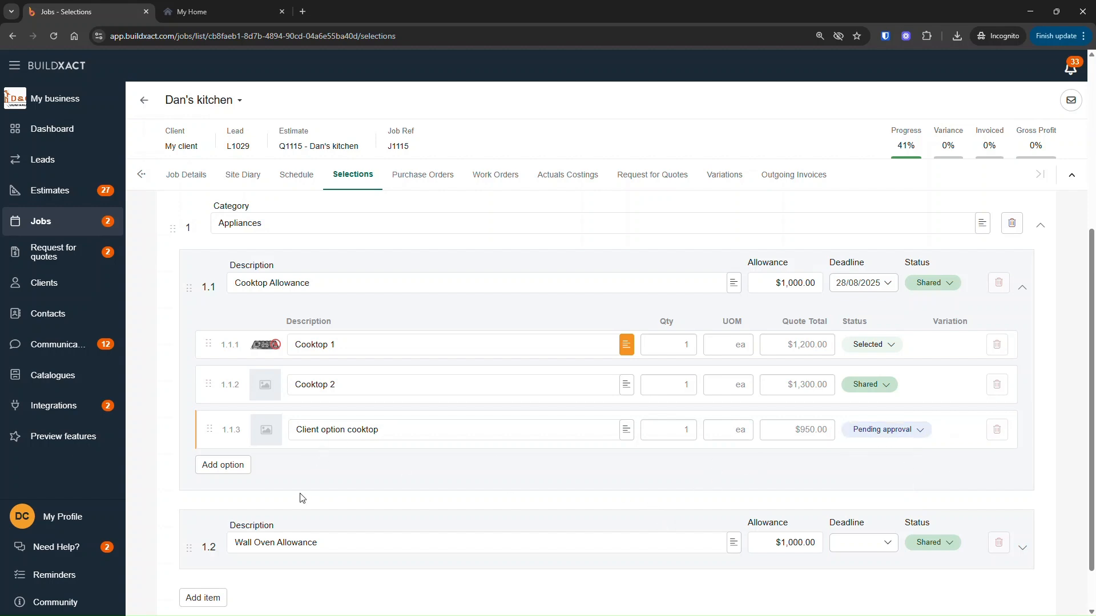
# - Set the status of the Client option cooktop to Rejected
pyautogui.scroll(3, 558, 502)
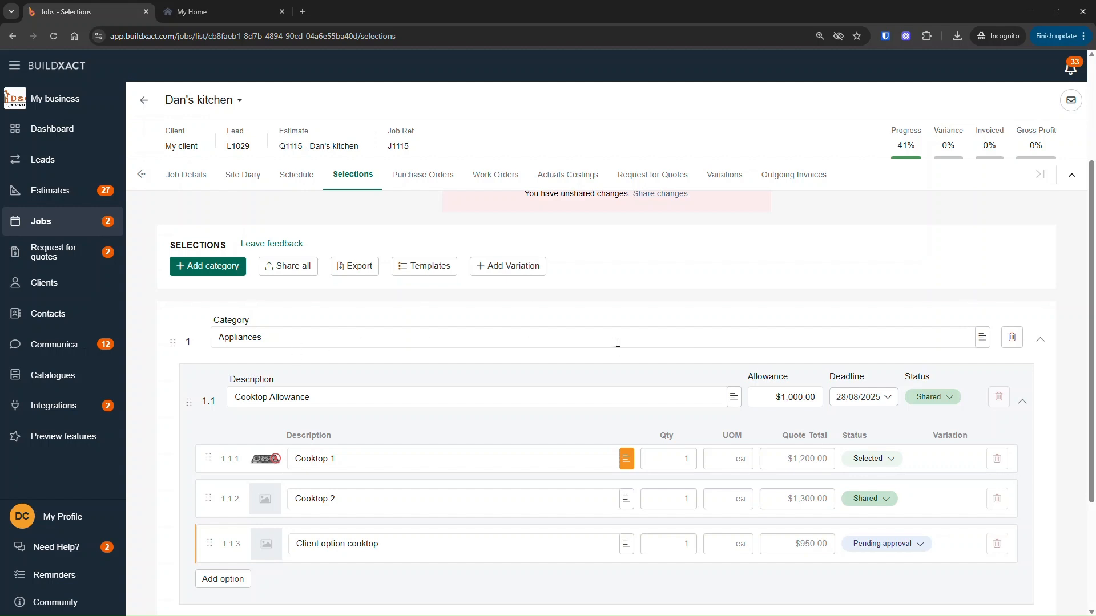
pyautogui.click(918, 547)
pyautogui.click(887, 514)
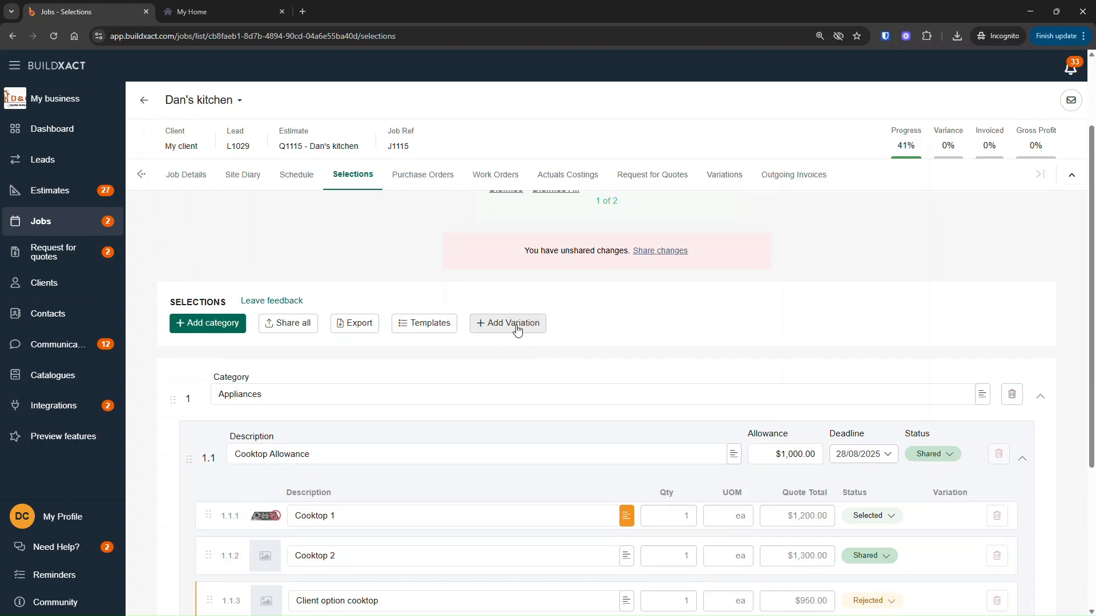
pyautogui.scroll(-1, 524, 329)
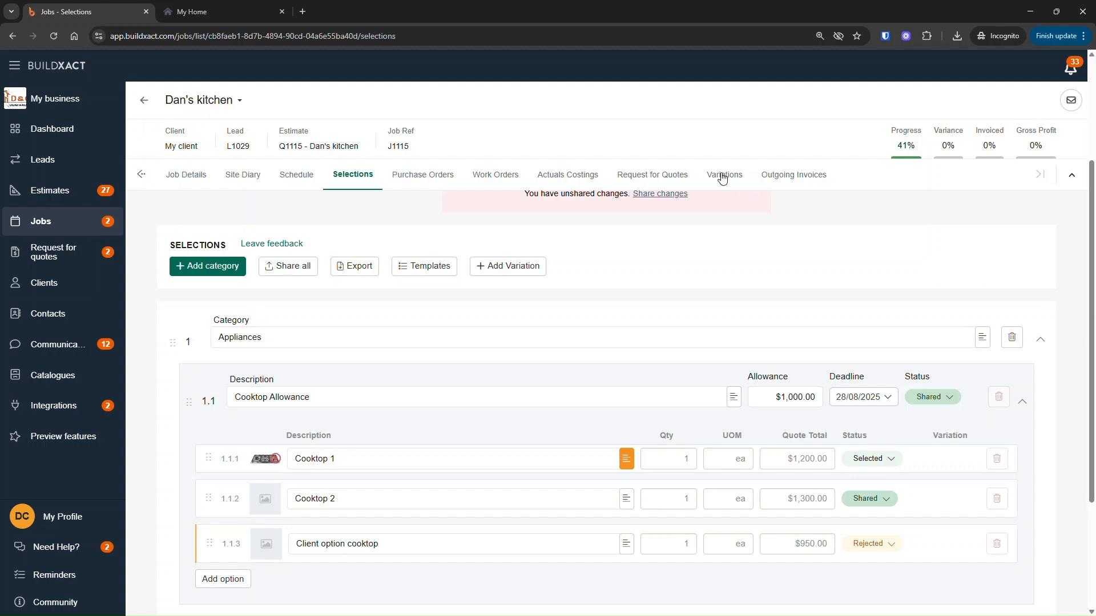
# - Review the cooktop selections and examine the export options for the job's selections, leaving without exporting
pyautogui.scroll(-1, 415, 310)
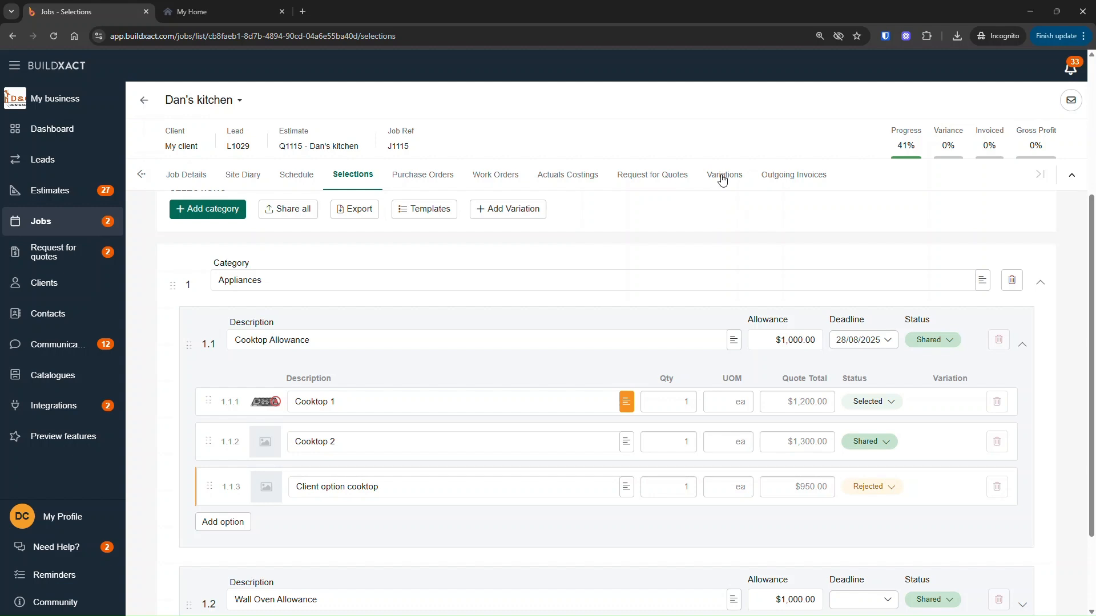
pyautogui.scroll(1, 666, 342)
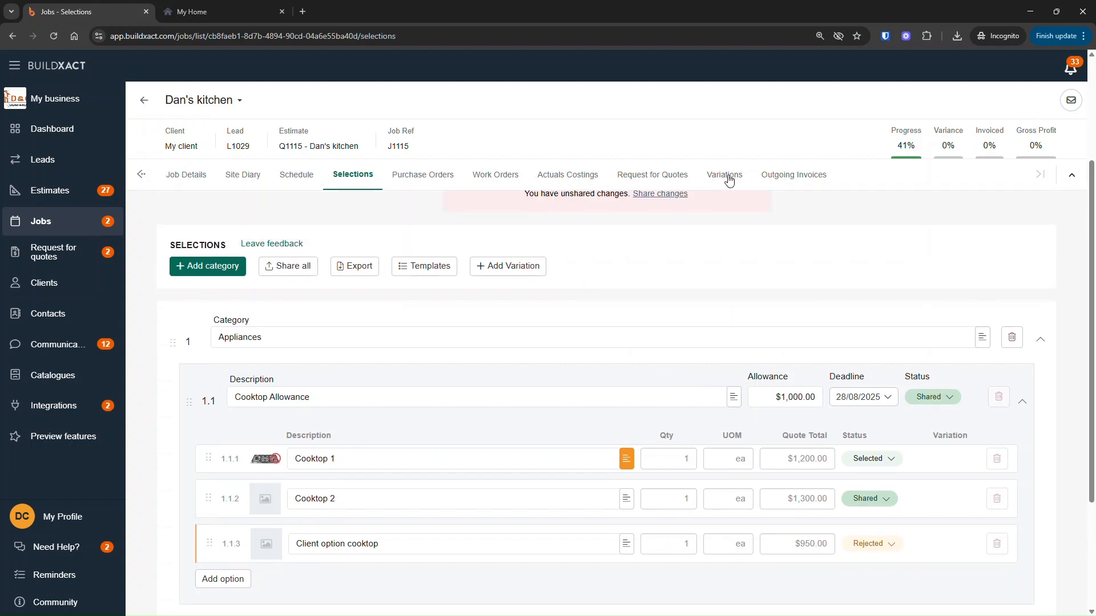
pyautogui.click(352, 268)
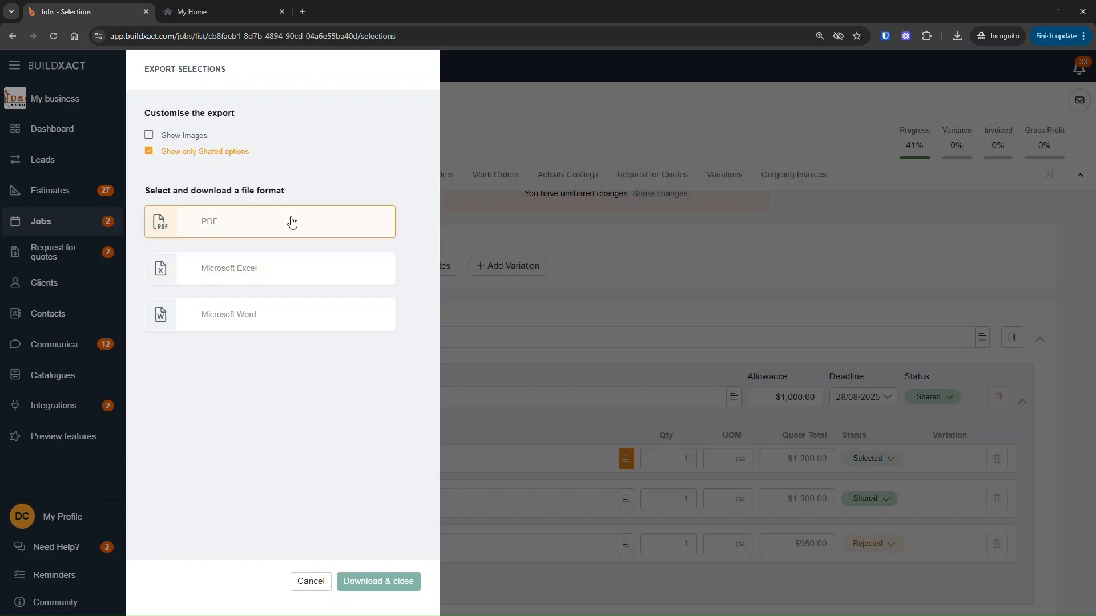
pyautogui.click(318, 582)
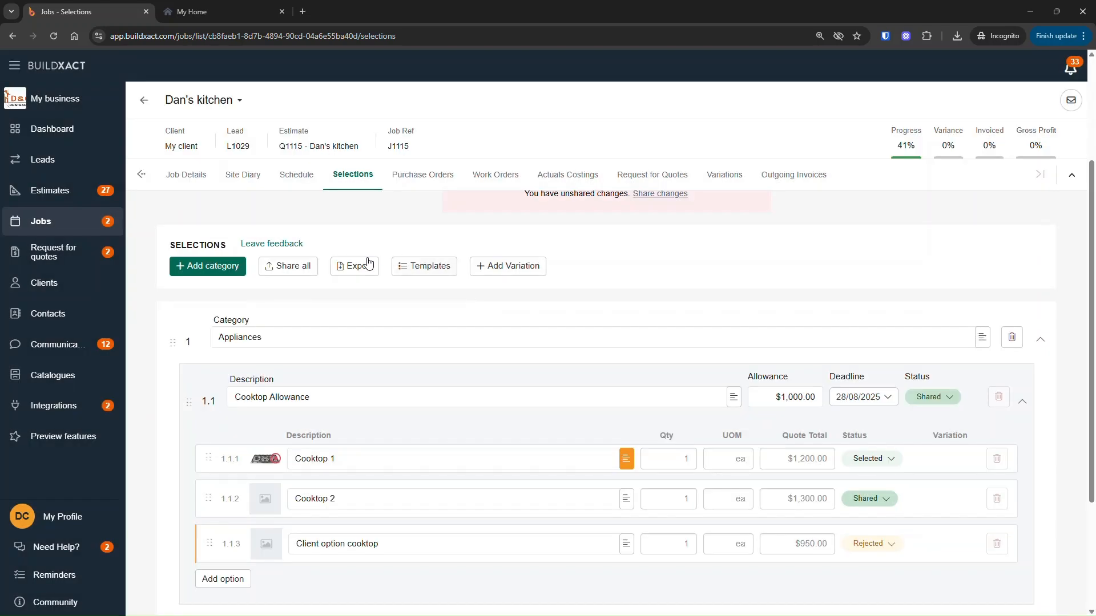
# - Create a variation from the items marked as selected and open the one linked to Cooktop 1
pyautogui.click(516, 272)
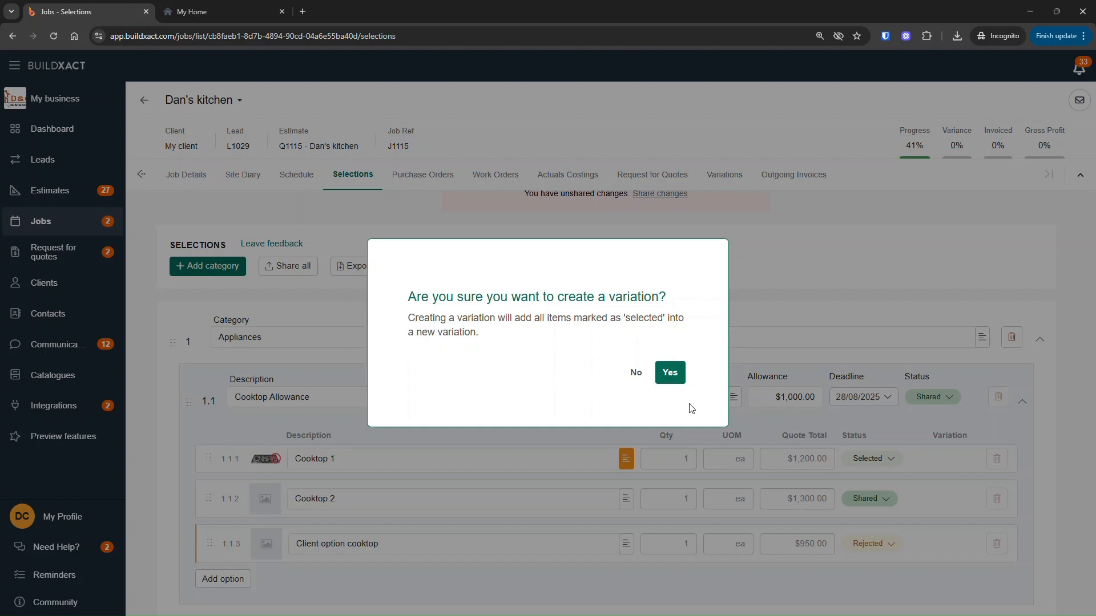
pyautogui.click(671, 375)
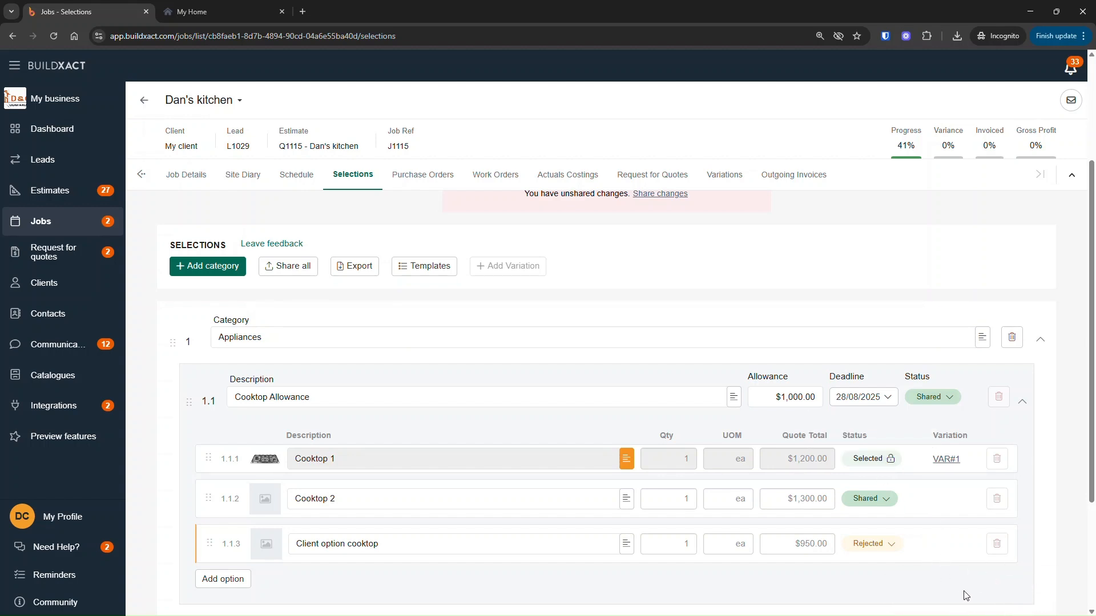
pyautogui.click(946, 460)
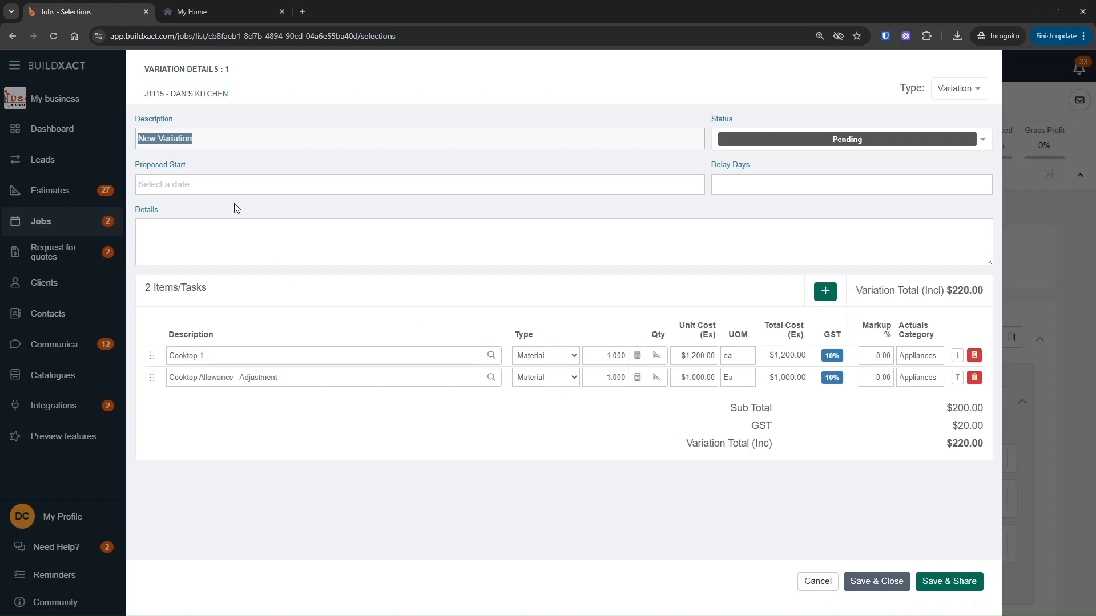
# - Set the variation's description to Cooktop
pyautogui.click(202, 136)
pyautogui.hotkey('ctrl', 'a')
pyautogui.write('All sele')
pyautogui.write('cted')
pyautogui.hotkey('ctrl', 'a')
pyautogui.write('Cop')
pyautogui.press('BackSpace')
pyautogui.write('oktop')
# - Examine the costs of the Cooktop 1 and allowance adjustment lines and the variation's status choices
pyautogui.click(717, 378)
pyautogui.click(628, 425)
pyautogui.moveTo(802, 378); pyautogui.dragTo(777, 355)
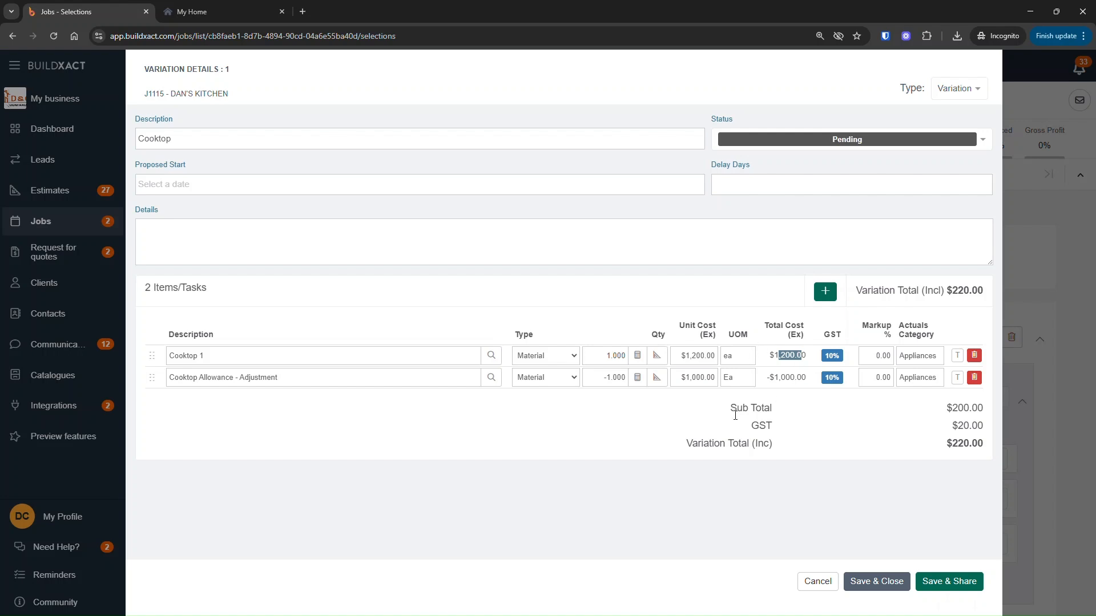
pyautogui.click(393, 418)
pyautogui.moveTo(768, 355); pyautogui.dragTo(810, 353)
pyautogui.click(834, 140)
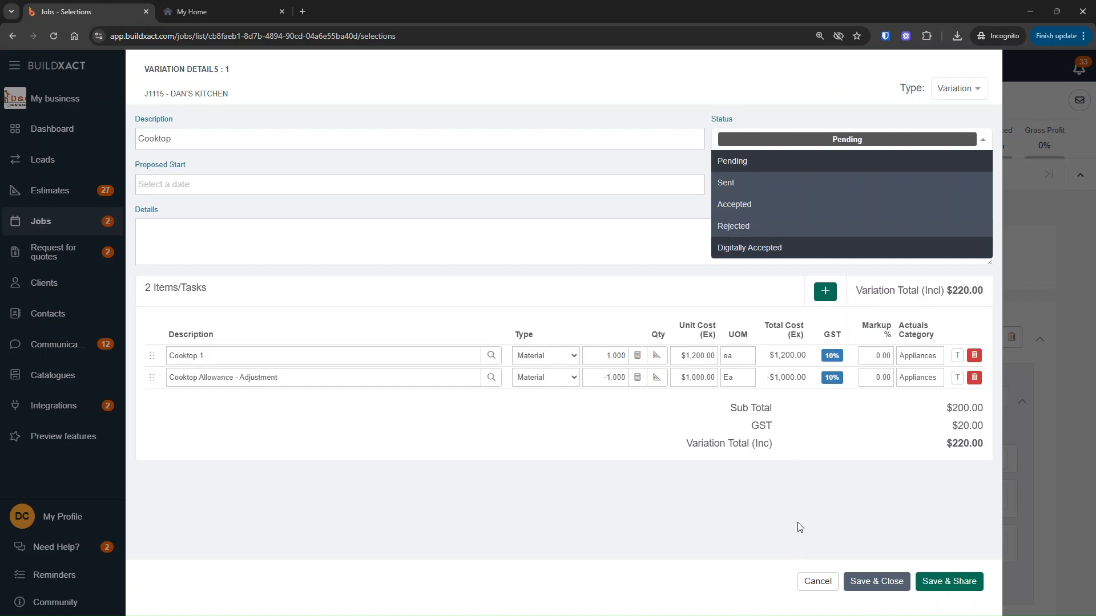
pyautogui.click(741, 541)
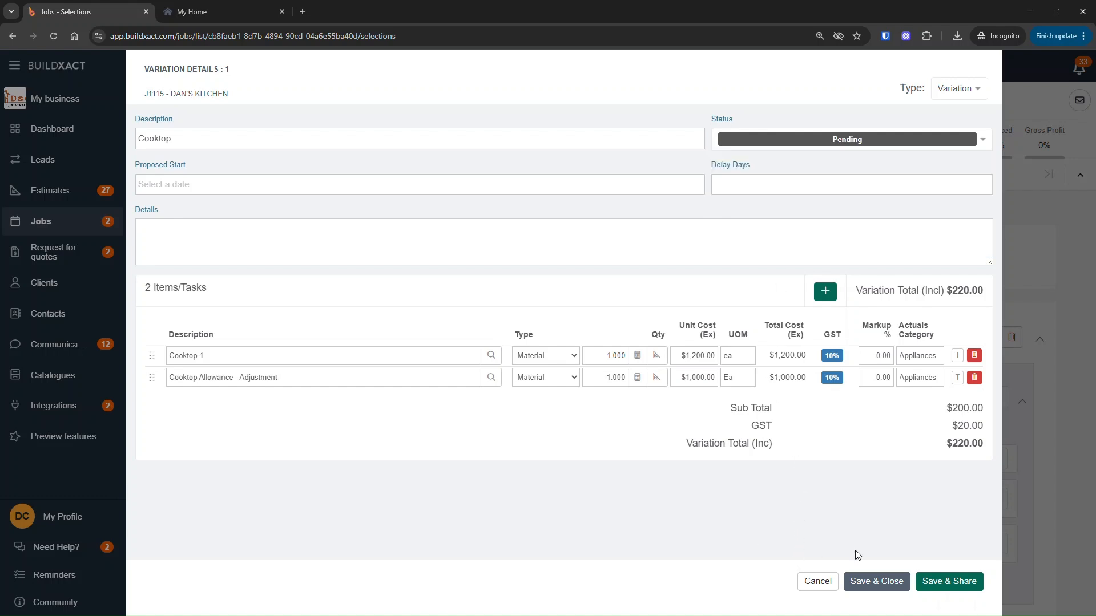
# - Save the Cooktop variation and view its sharing workflows, including Digital Signature, leaving without sending it
pyautogui.click(947, 582)
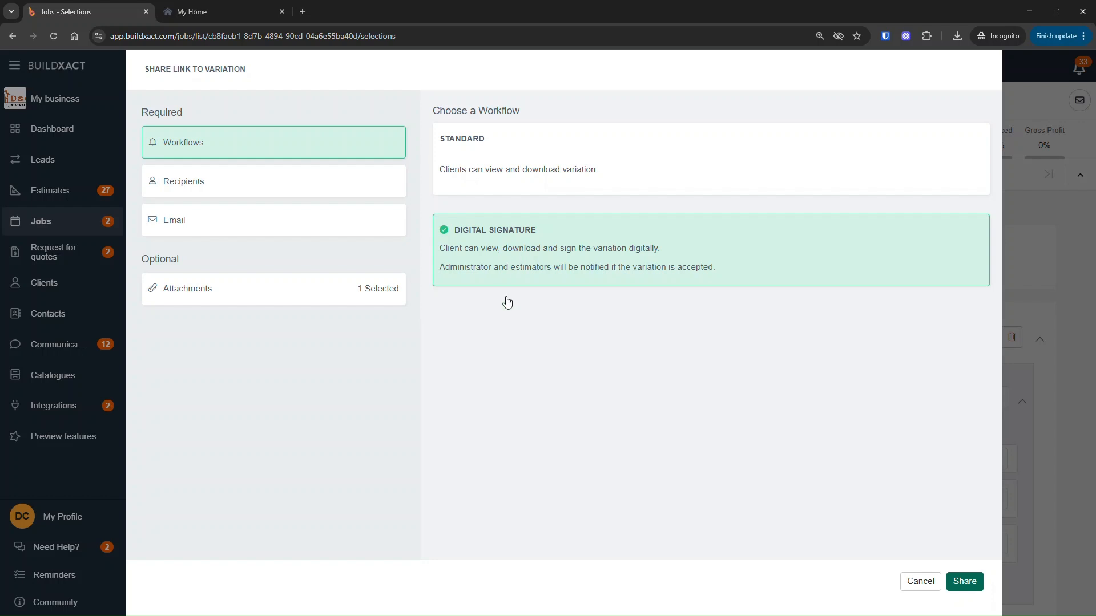
pyautogui.click(921, 584)
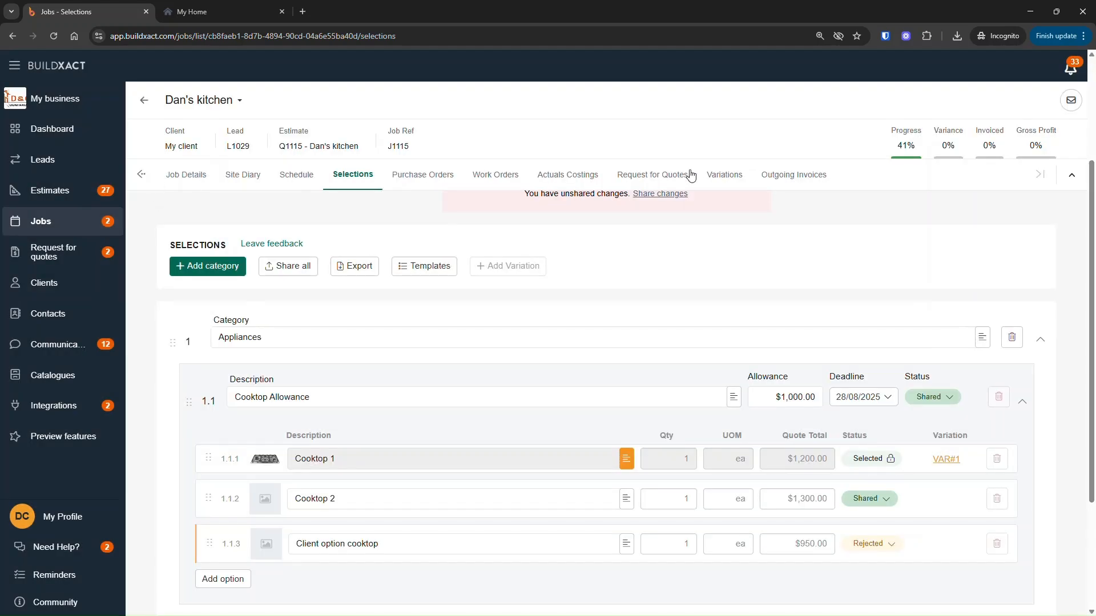
# - Go to the job details of Dan's kitchen and examine the Digital signatures section
pyautogui.click(190, 178)
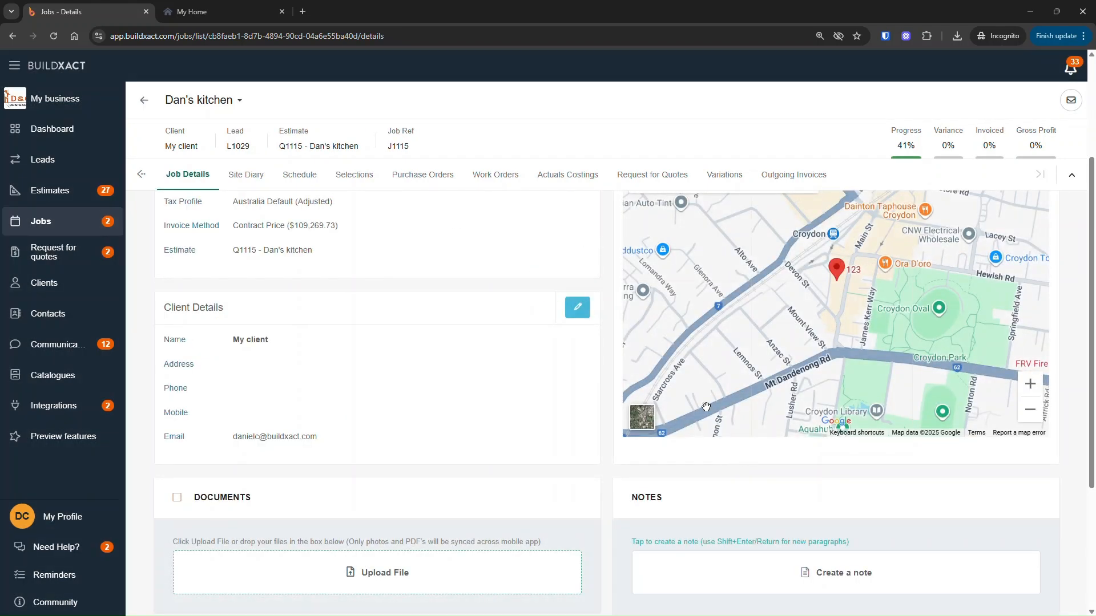
pyautogui.scroll(-3, 631, 457)
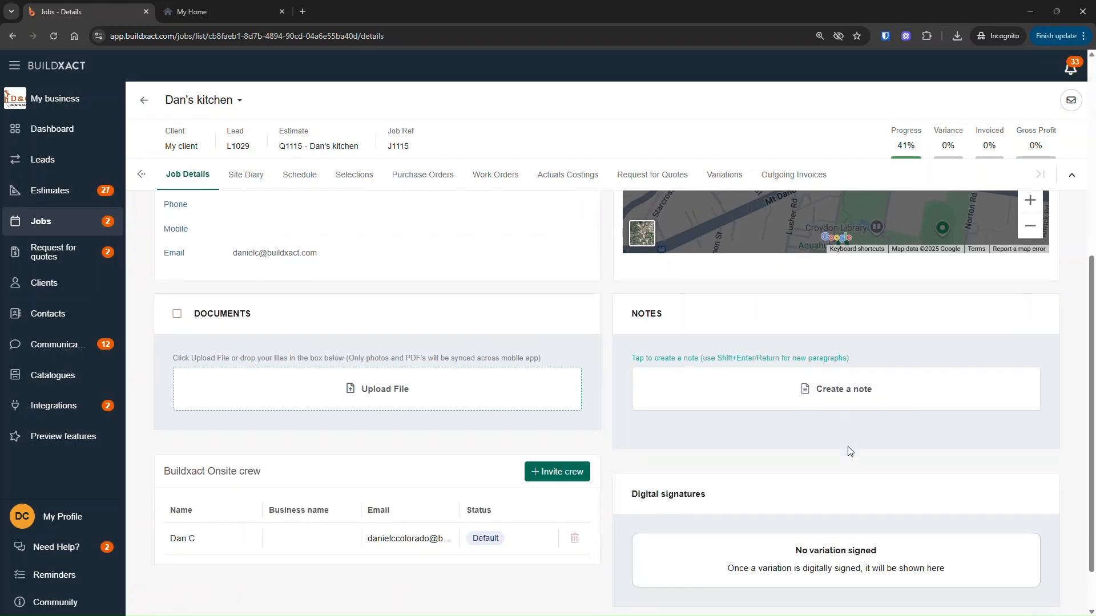
pyautogui.scroll(-1, 850, 442)
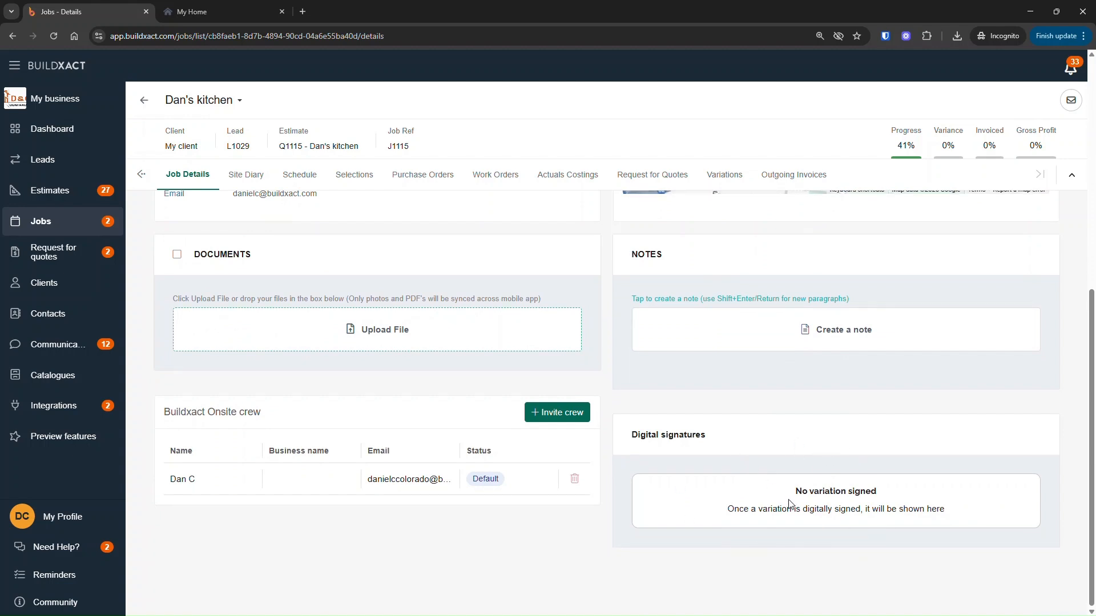